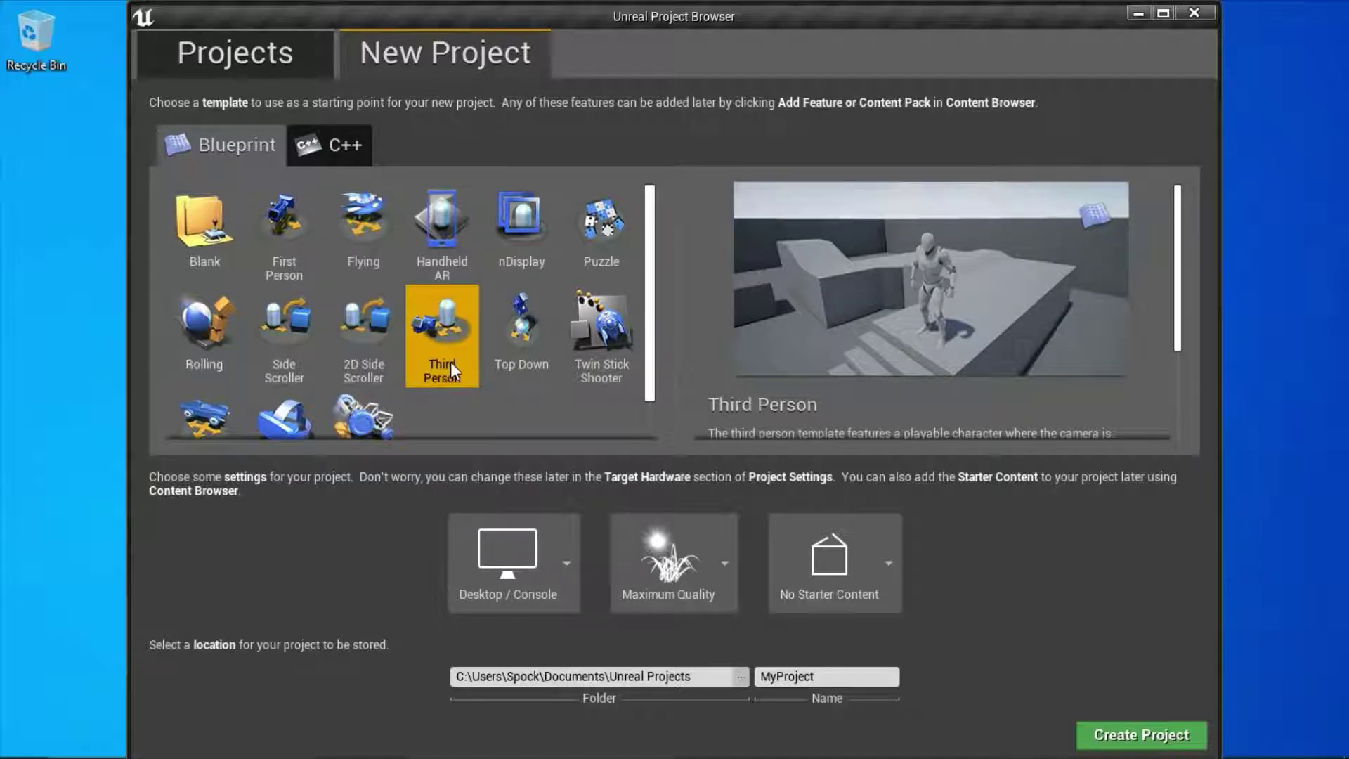
Step: Name the new Third Person Blueprint project 'Retarget'
{"action": "left_click", "coordinate": [837, 676]}
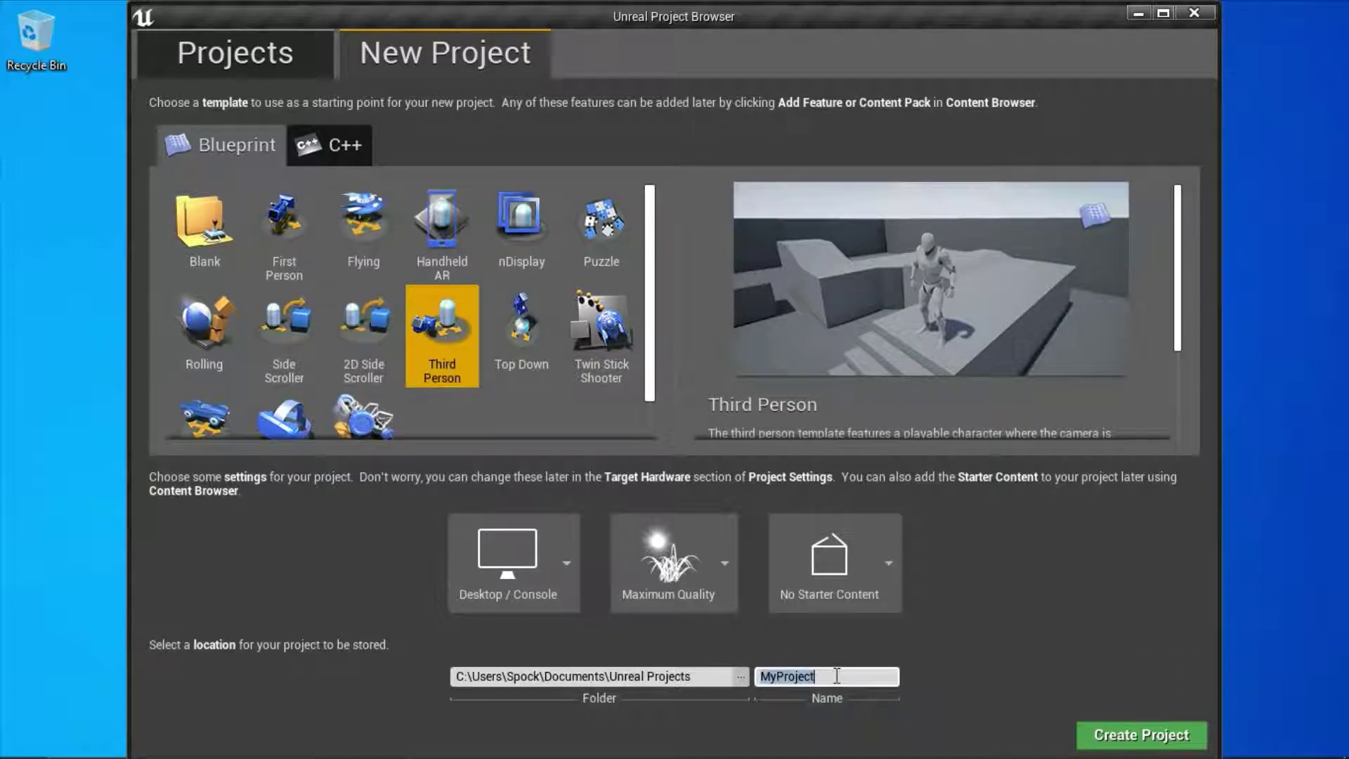
{"action": "type", "text": "Rel"}
{"action": "type", "text": "arget"}
{"action": "left_click", "coordinate": [1122, 738]}
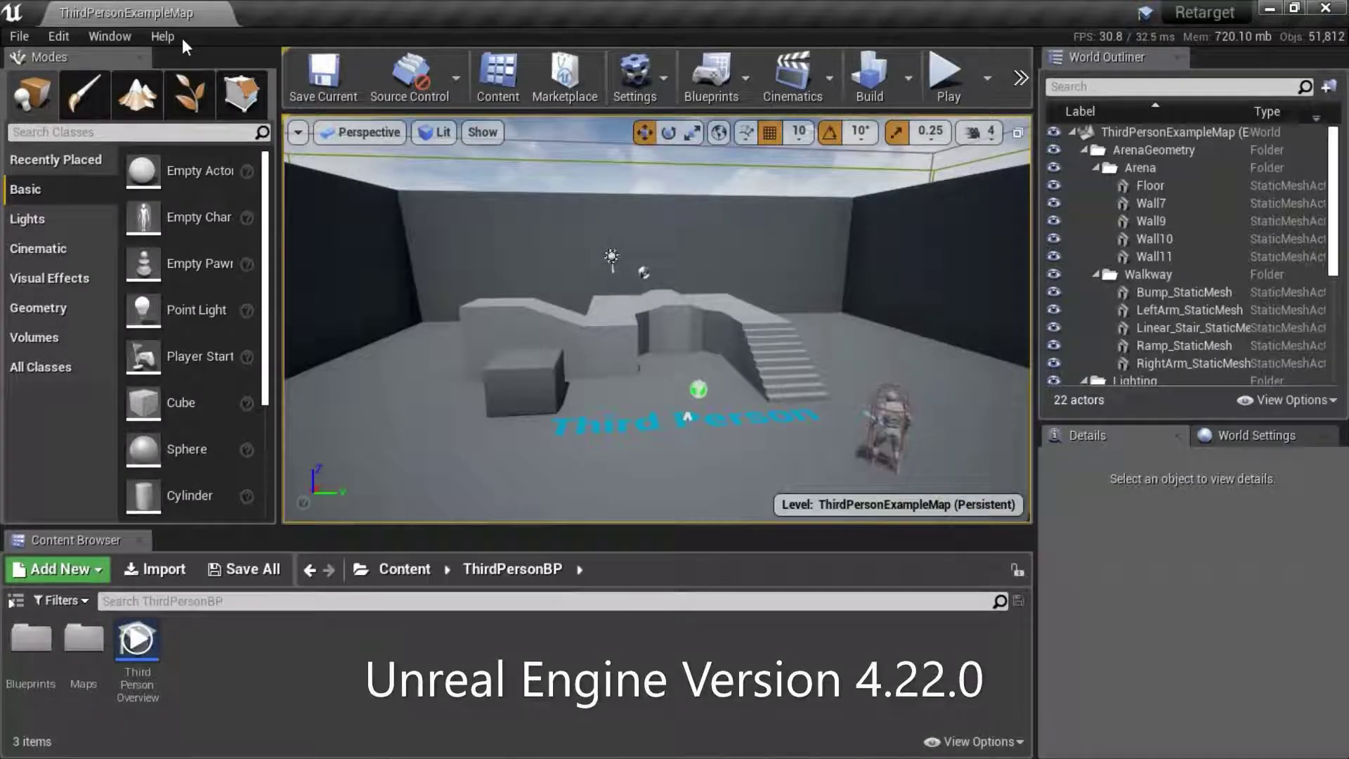
{"action": "left_click", "coordinate": [169, 37]}
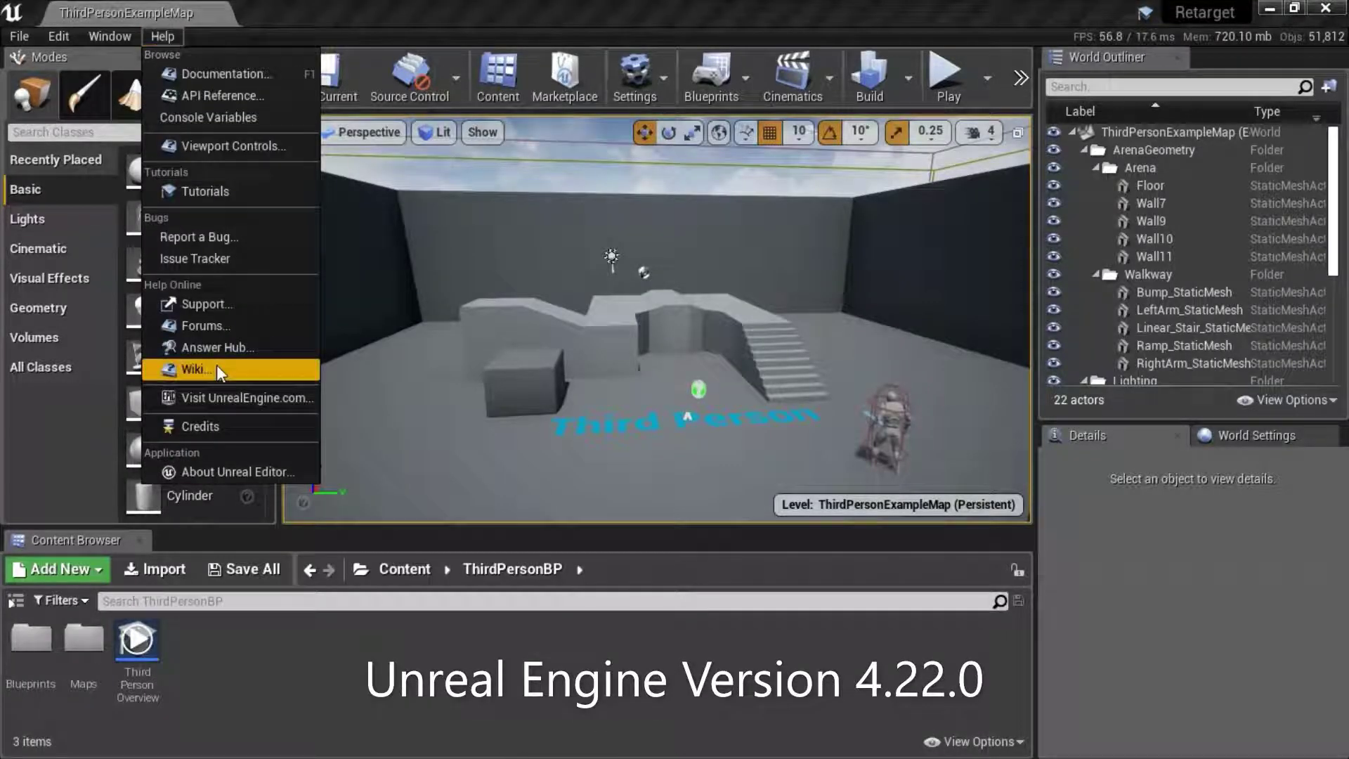
{"action": "left_click", "coordinate": [216, 467]}
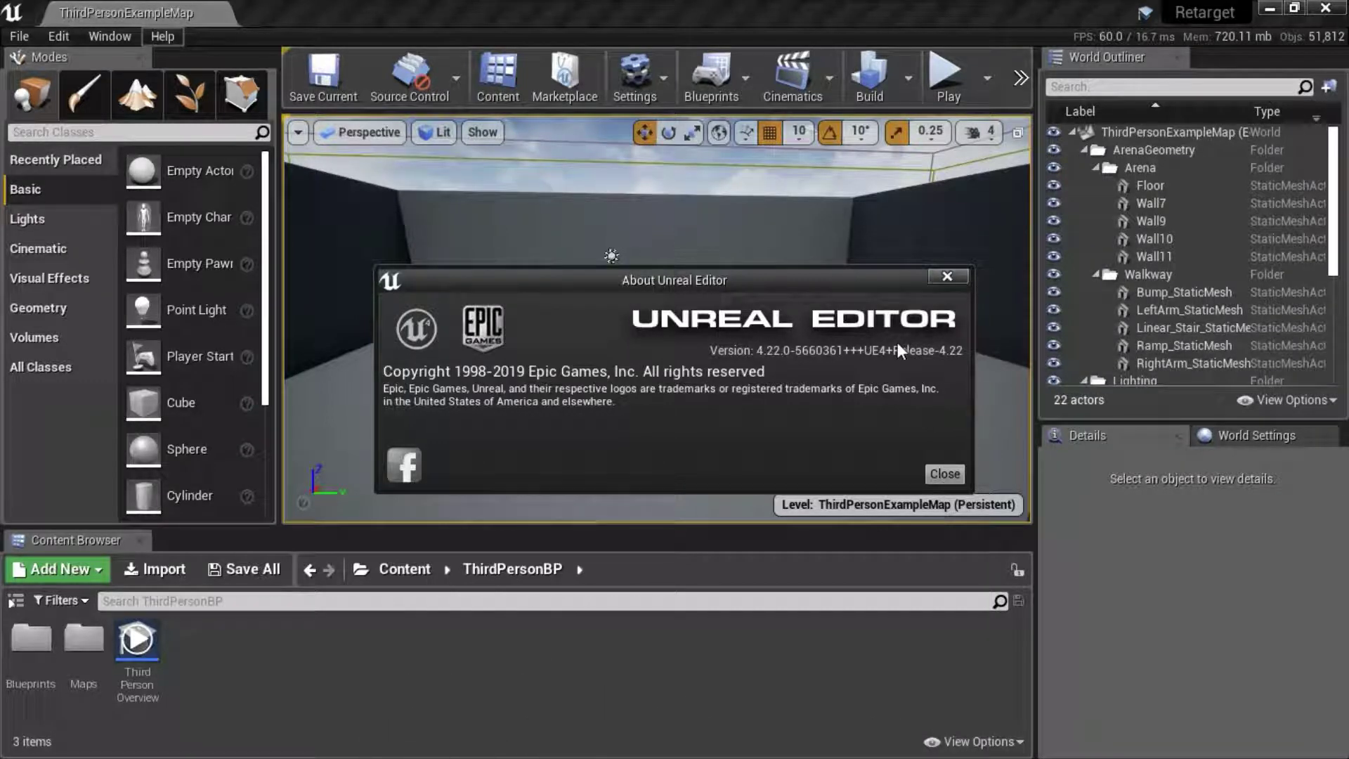
{"action": "left_click", "coordinate": [935, 470]}
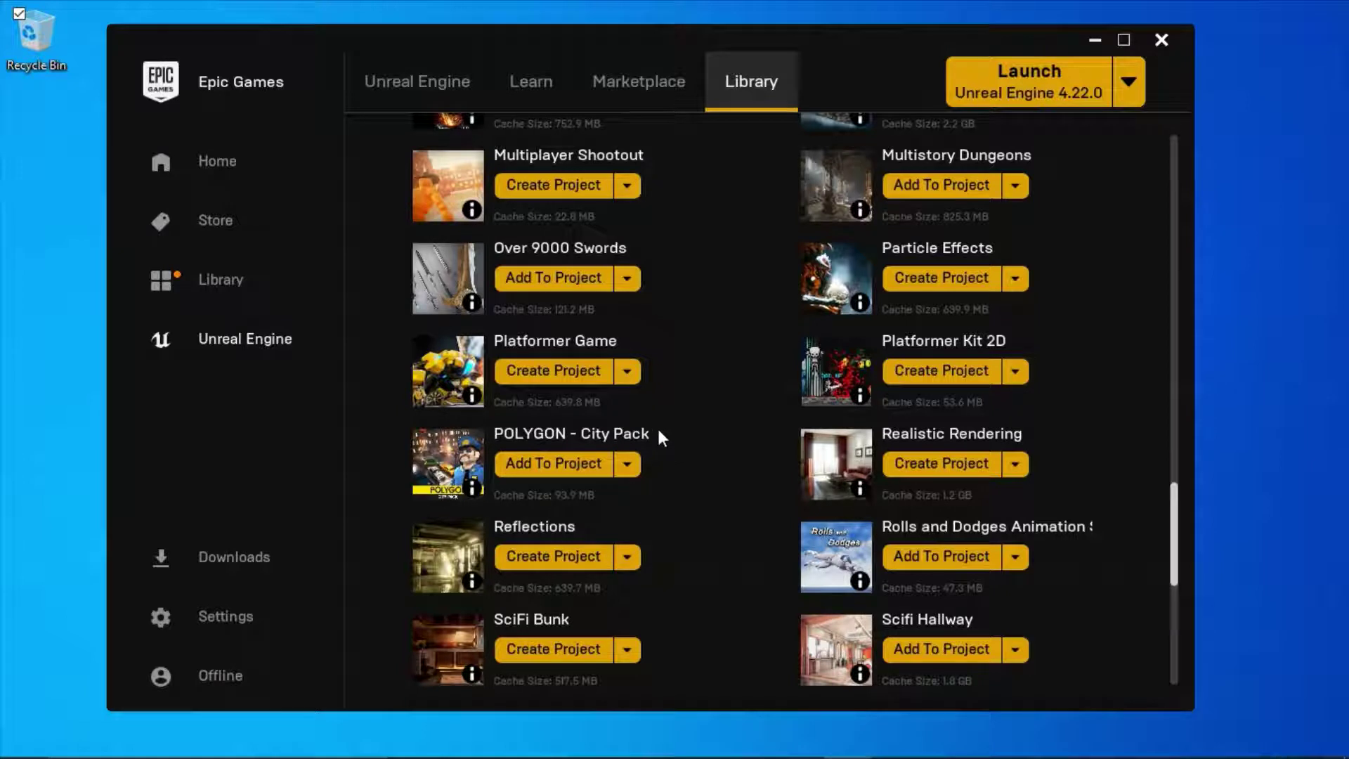
Step: Add the POLYGON - City Pack from the Library to the Retarget project
{"action": "left_click", "coordinate": [586, 472]}
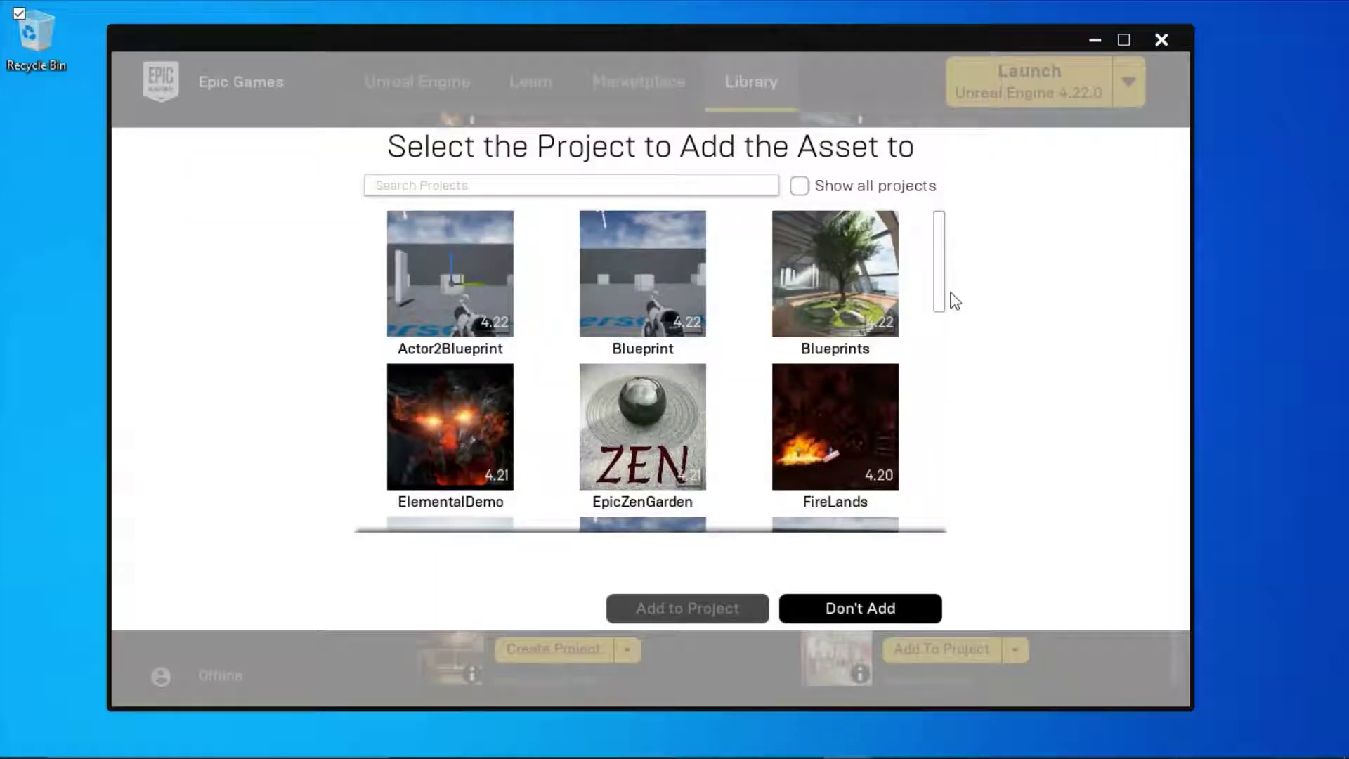
{"action": "left_click_drag", "start_coordinate": [951, 294], "coordinate": [946, 418]}
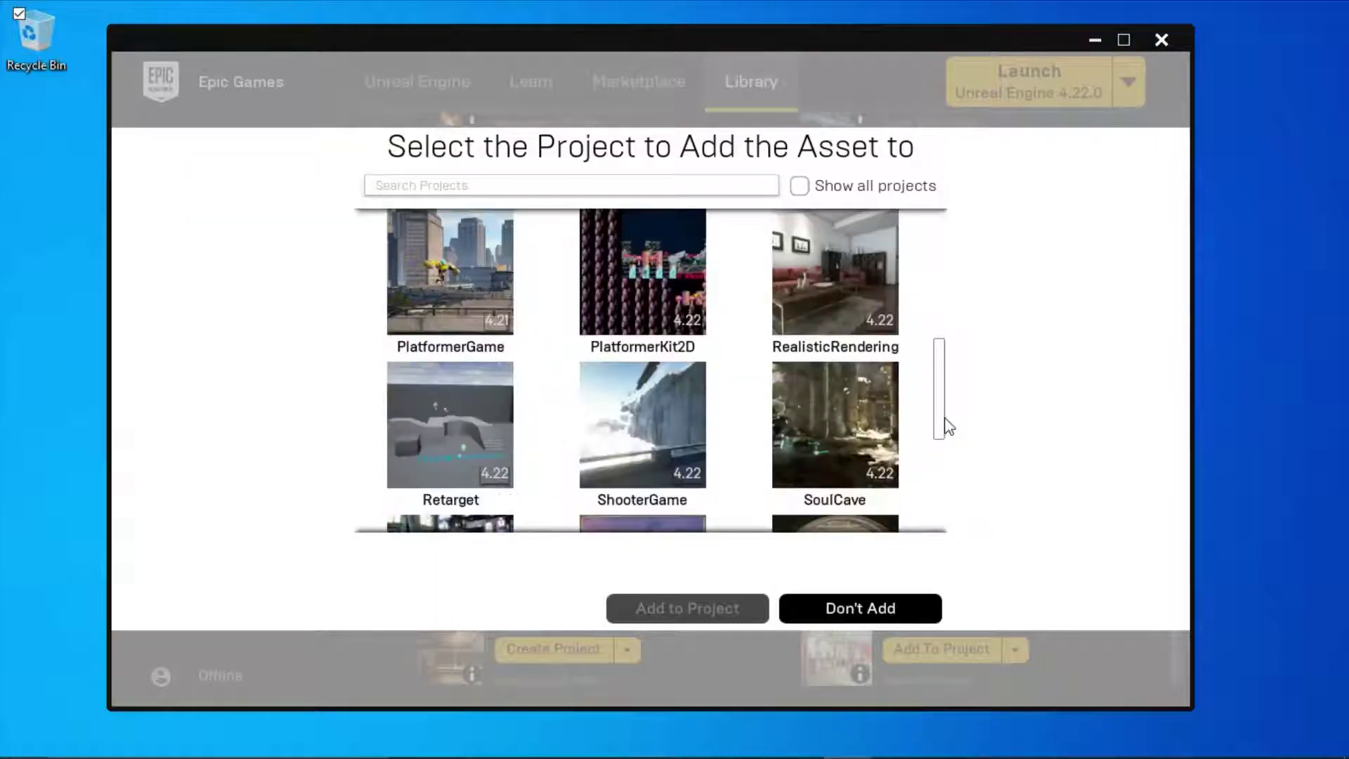
{"action": "scroll", "coordinate": [949, 426], "scroll_direction": "down", "scroll_amount": 1}
{"action": "left_click", "coordinate": [516, 358]}
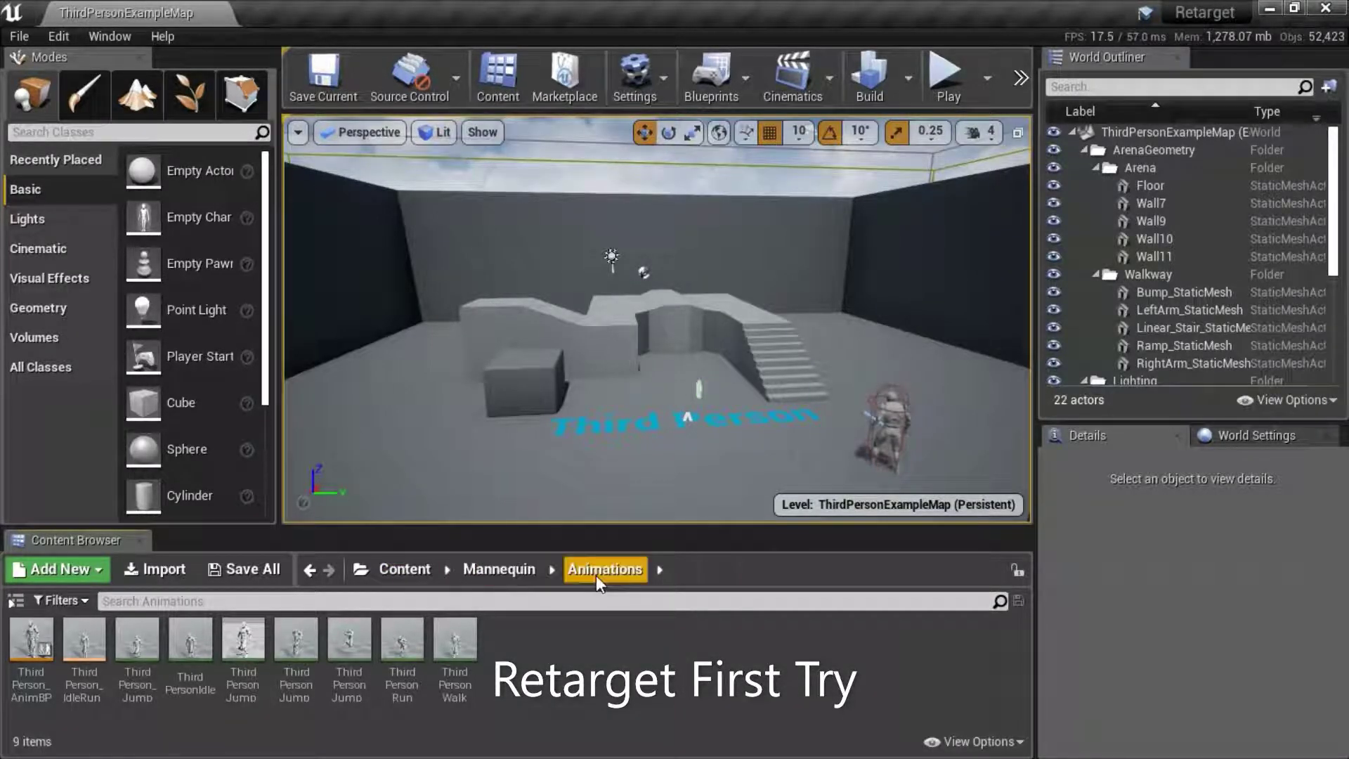
Step: Try Duplicate Anim Blueprints and Retarget on ThirdPerson_AnimBP, then cancel the empty skeleton list
{"action": "left_click", "coordinate": [33, 638]}
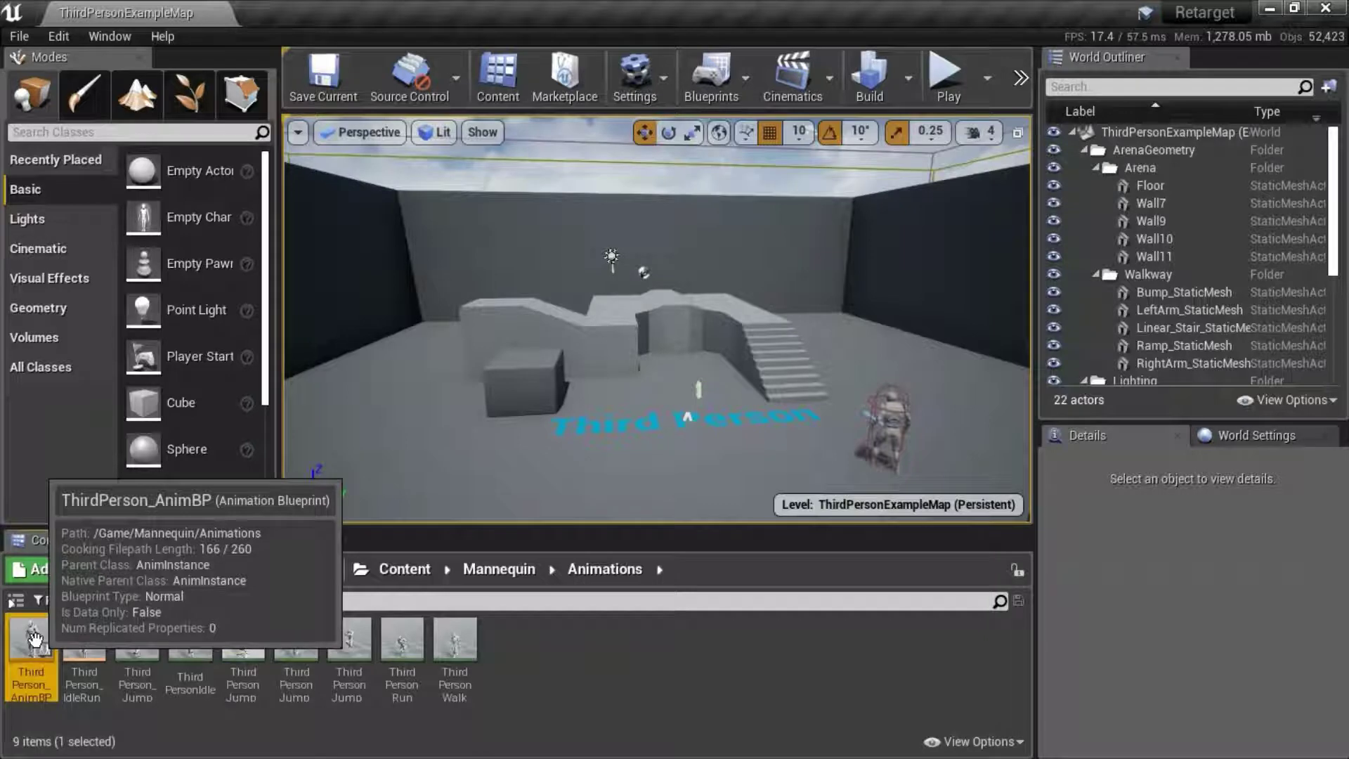
{"action": "right_click", "coordinate": [32, 638]}
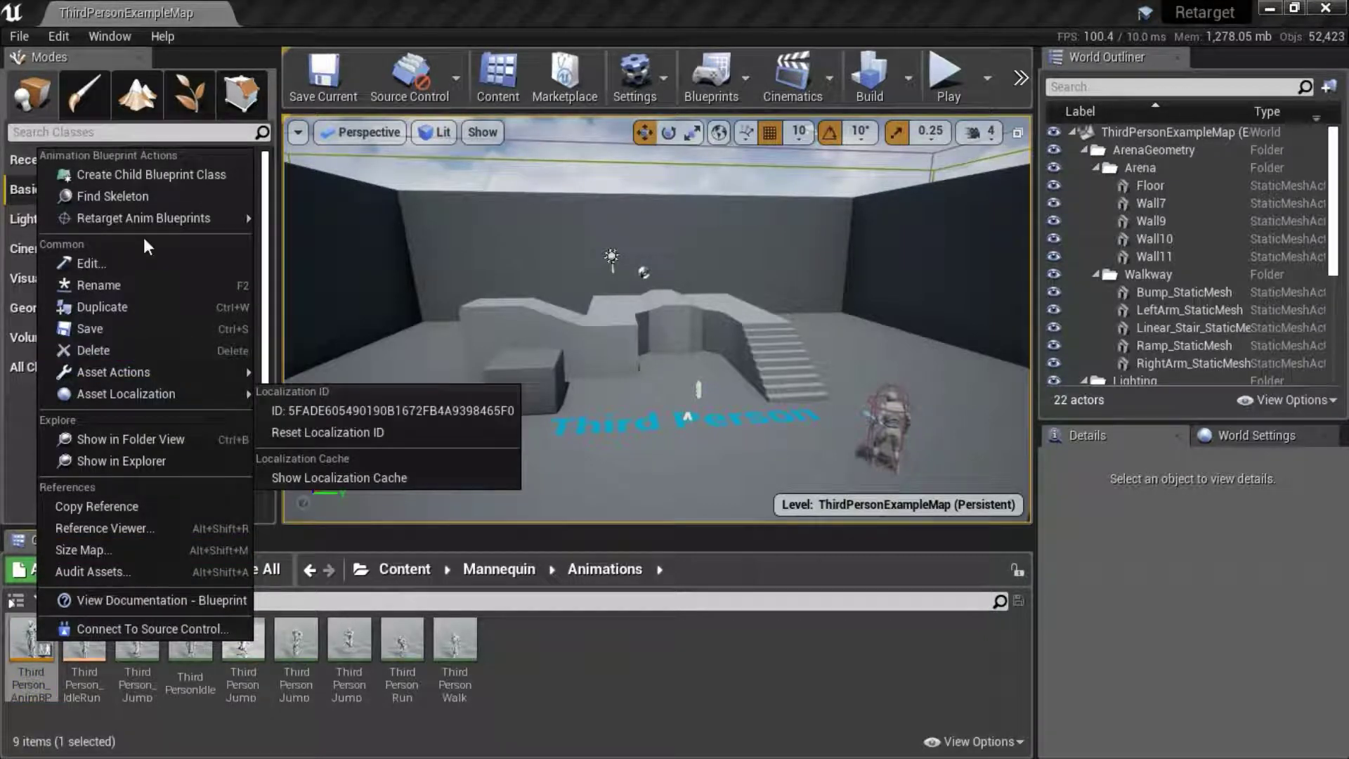
{"action": "mouse_move", "coordinate": [146, 221]}
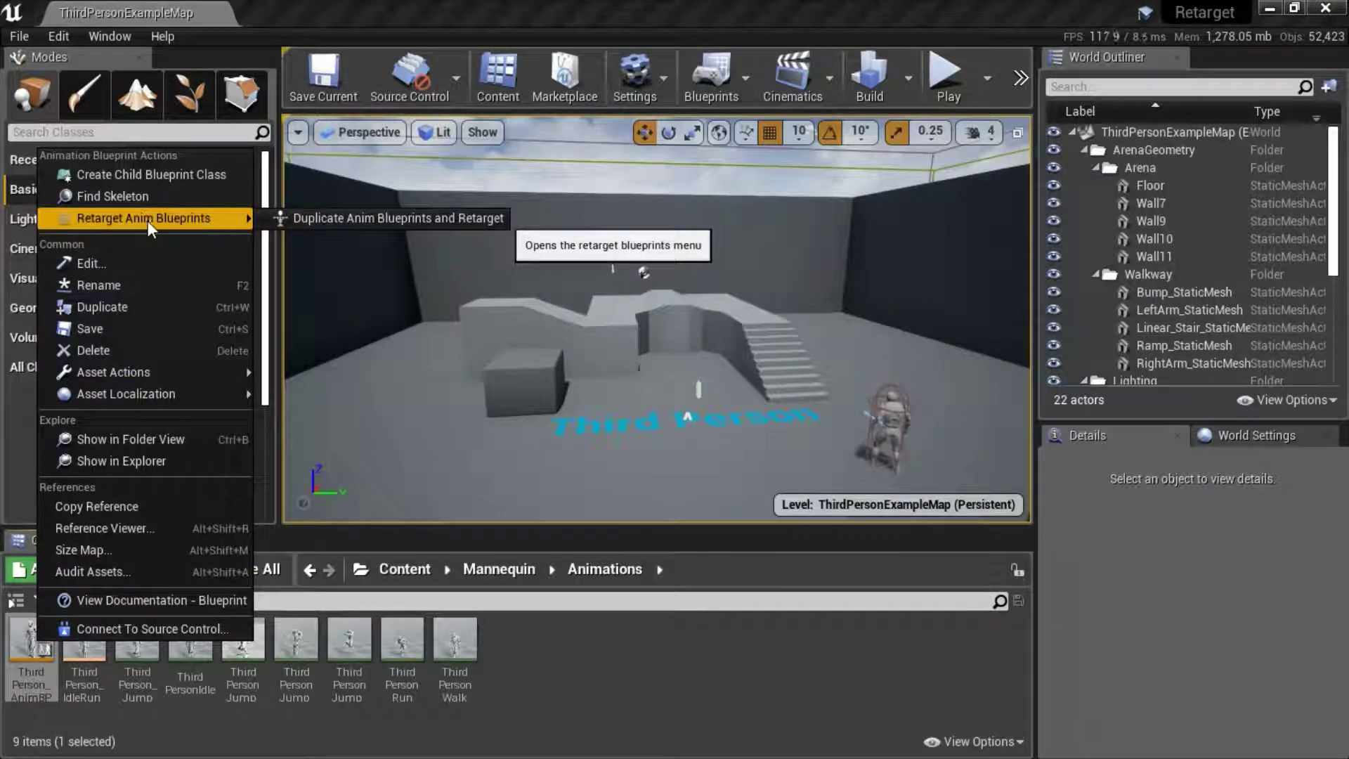
{"action": "left_click", "coordinate": [326, 222]}
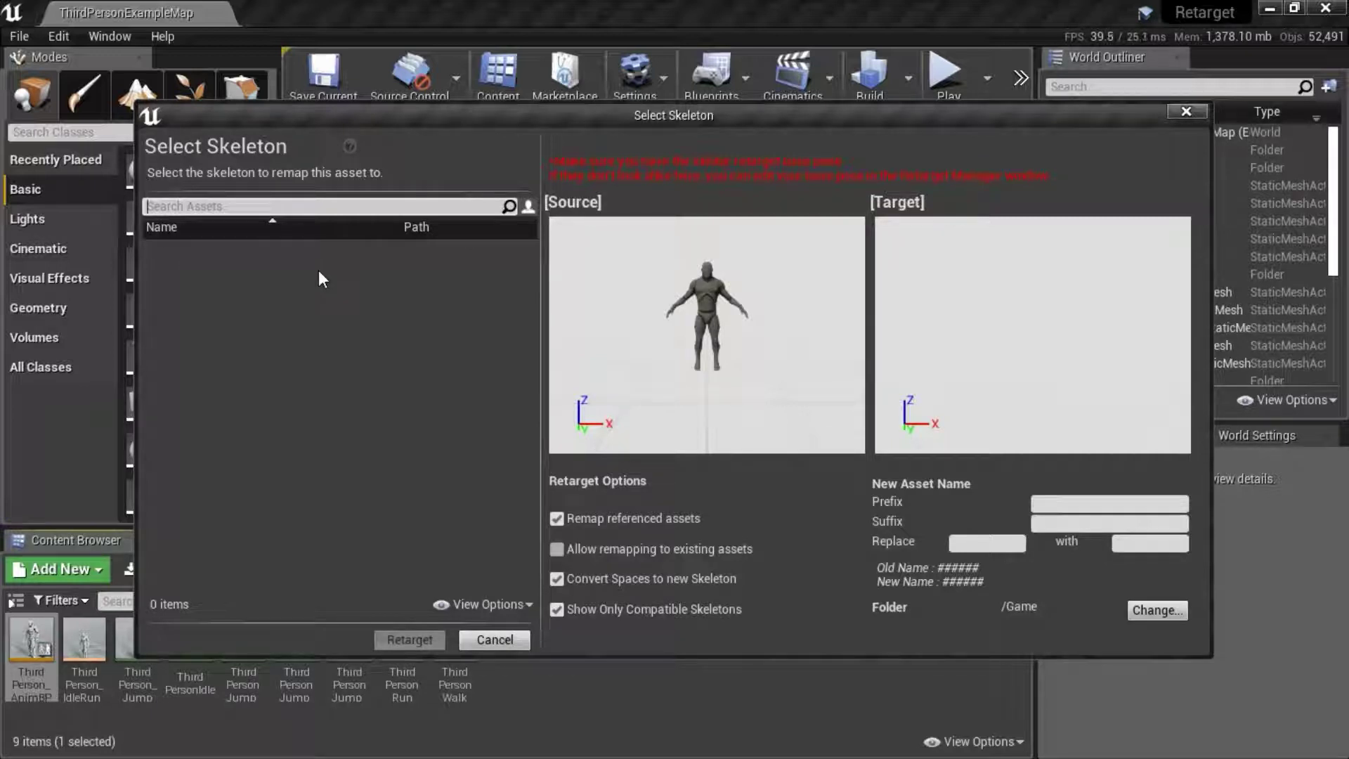
{"action": "left_click", "coordinate": [1185, 114]}
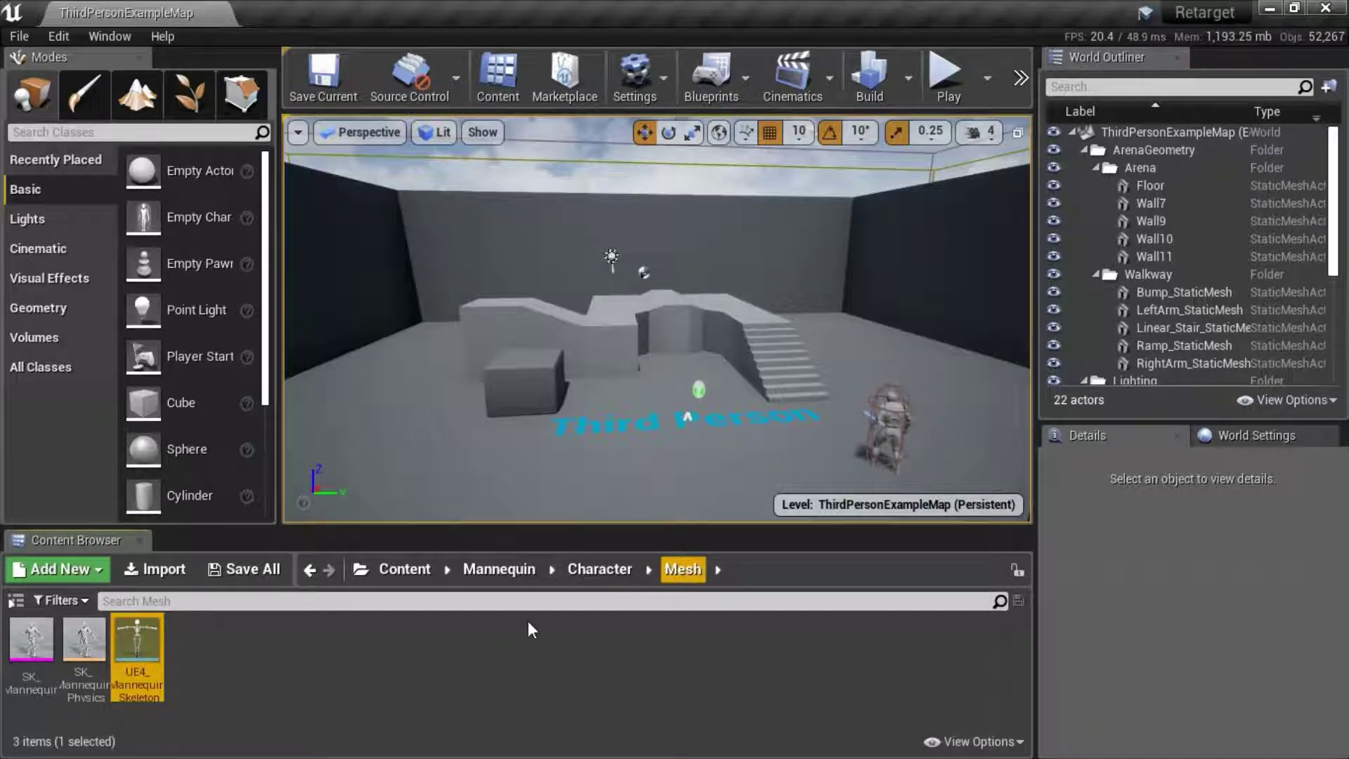
Step: Set UE4_Mannequin_Skeleton's Retarget Manager rig to Humanoid and save the skeleton
{"action": "right_click", "coordinate": [156, 631]}
{"action": "left_click", "coordinate": [307, 227]}
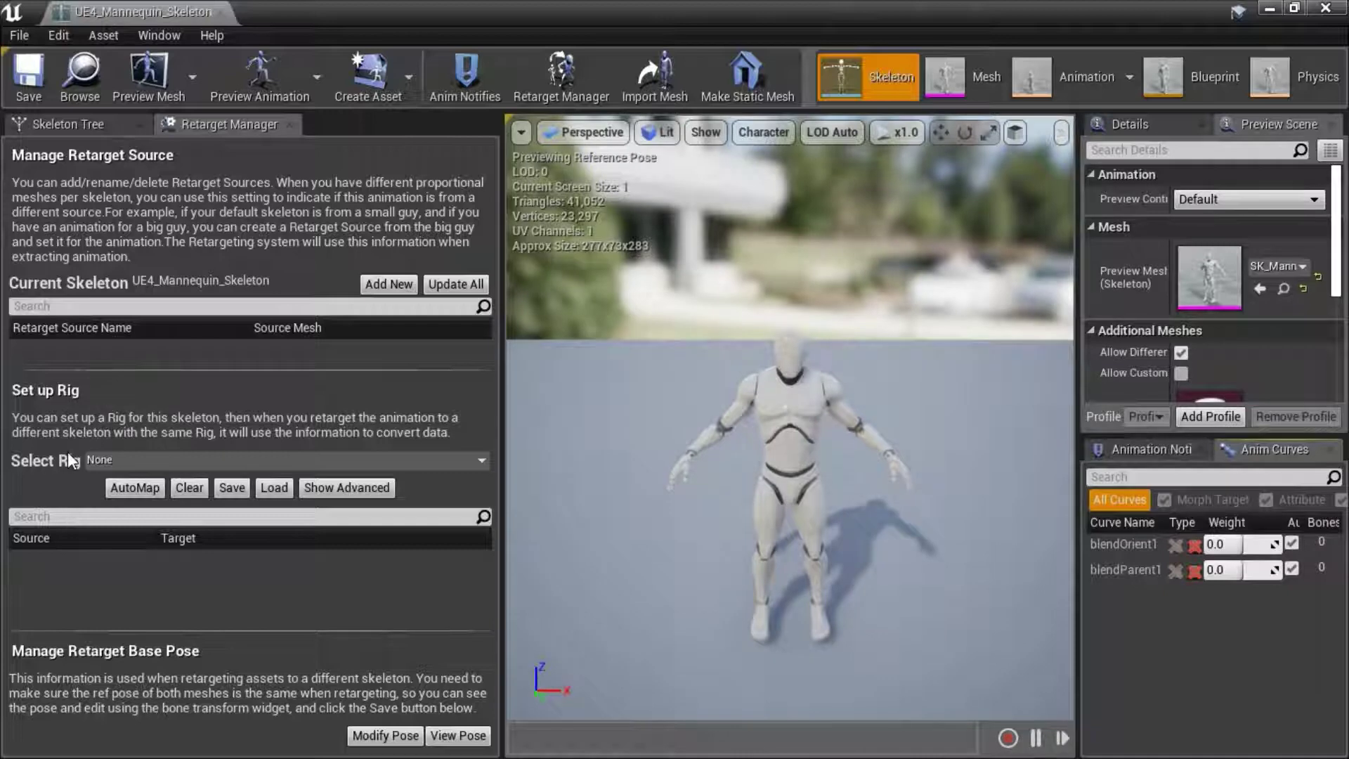
{"action": "left_click", "coordinate": [482, 462]}
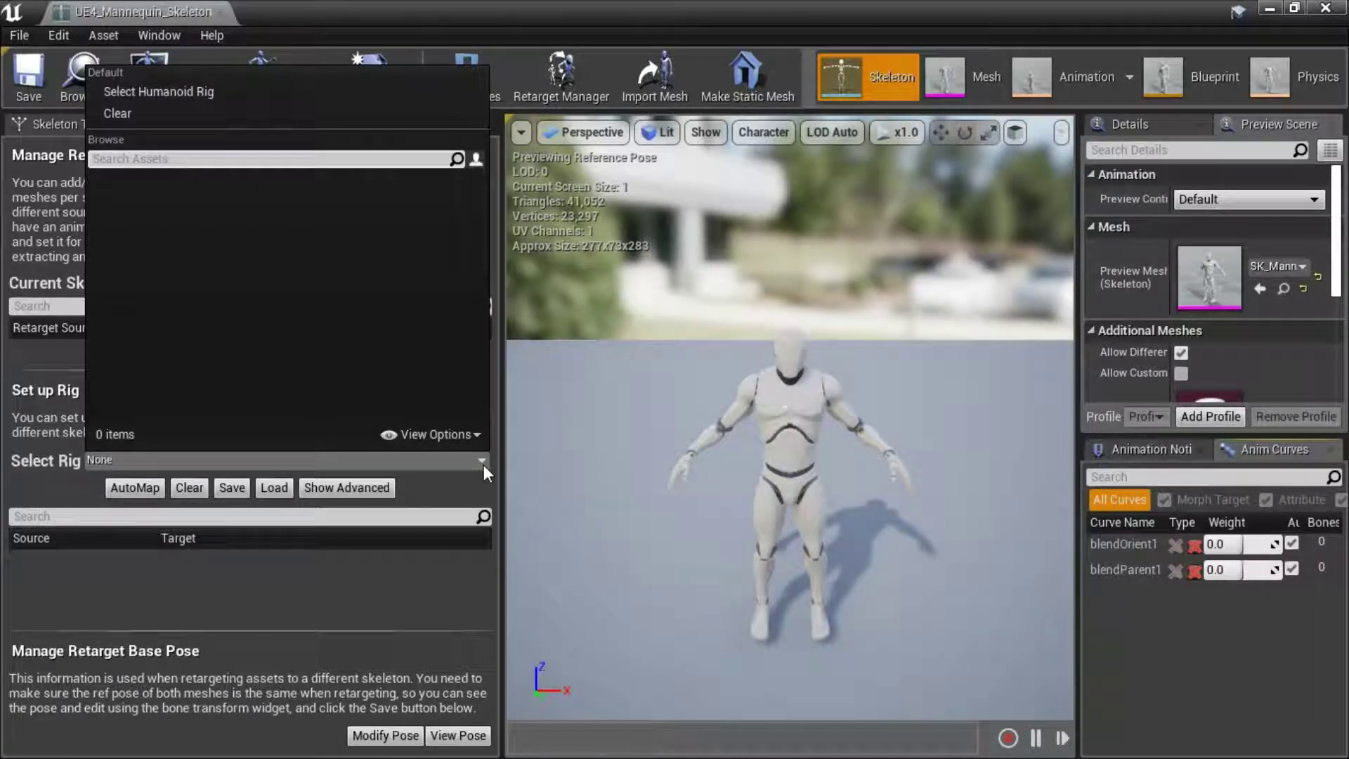
{"action": "left_click", "coordinate": [203, 95]}
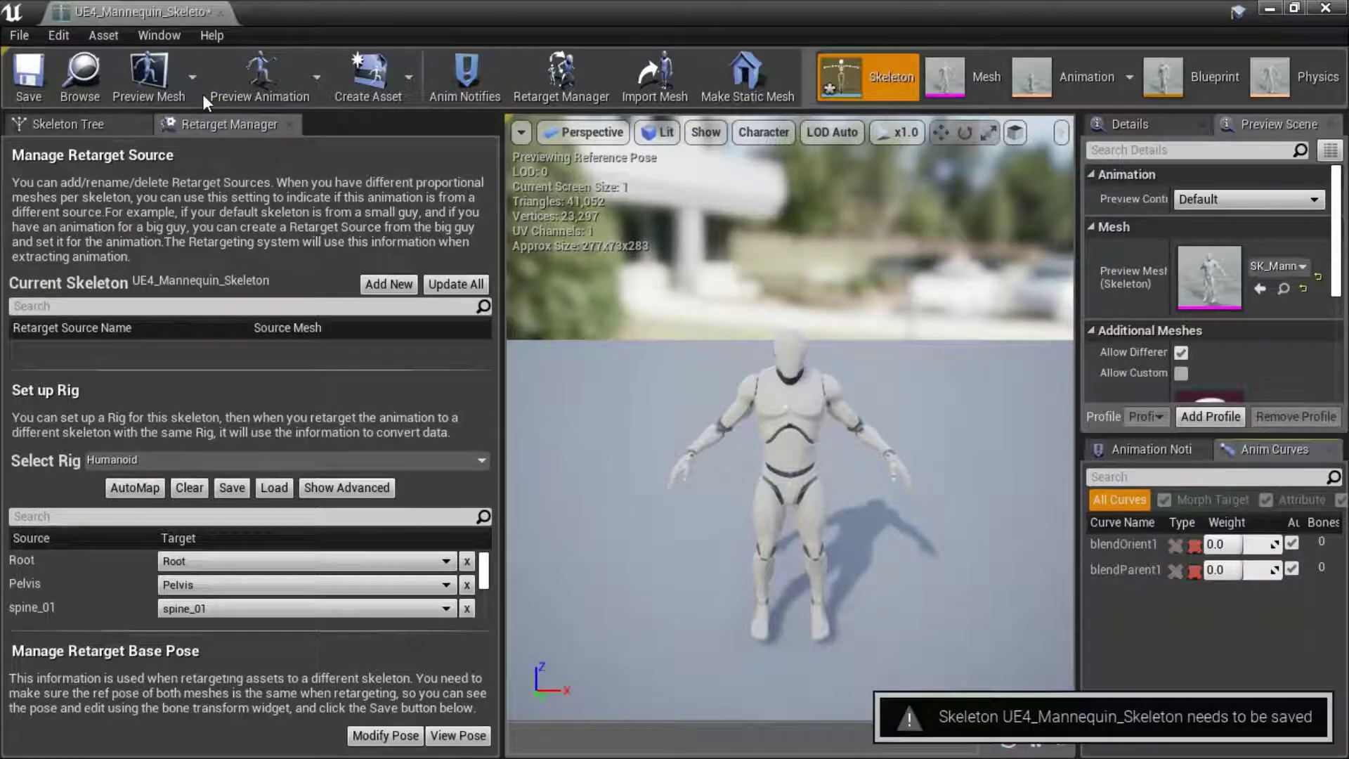
{"action": "left_click", "coordinate": [25, 93]}
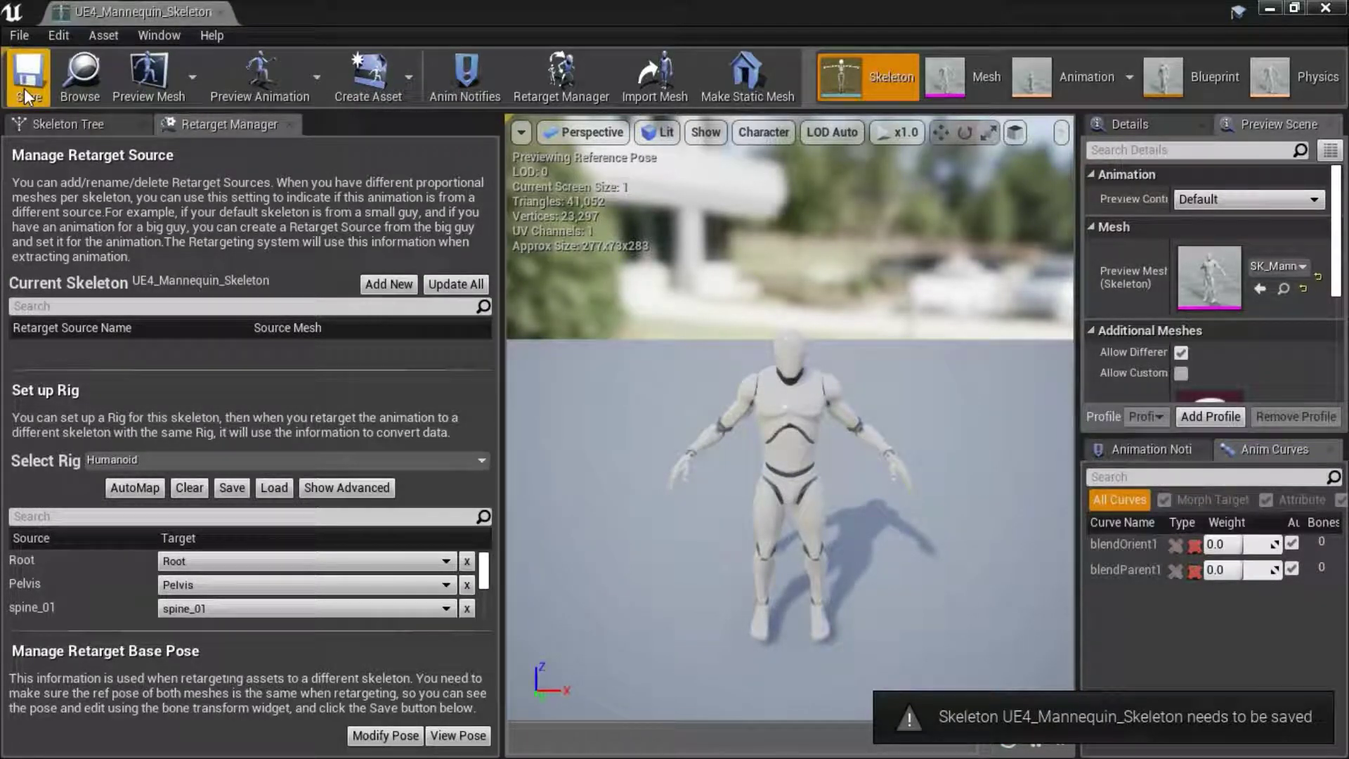
{"action": "left_click", "coordinate": [1333, 9]}
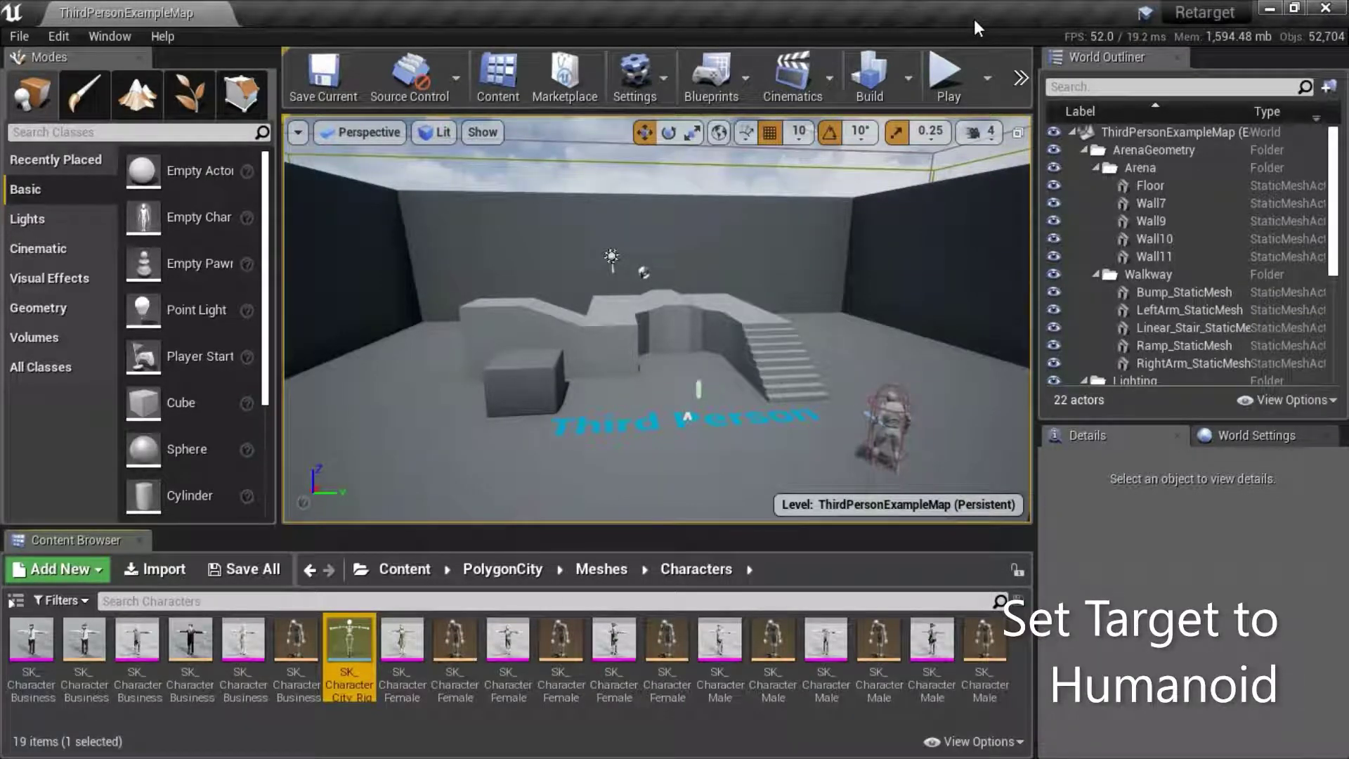
Step: Give SK_Character_City_Rig the Humanoid rig in its skeleton editor
{"action": "right_click", "coordinate": [351, 639]}
{"action": "left_click", "coordinate": [461, 238]}
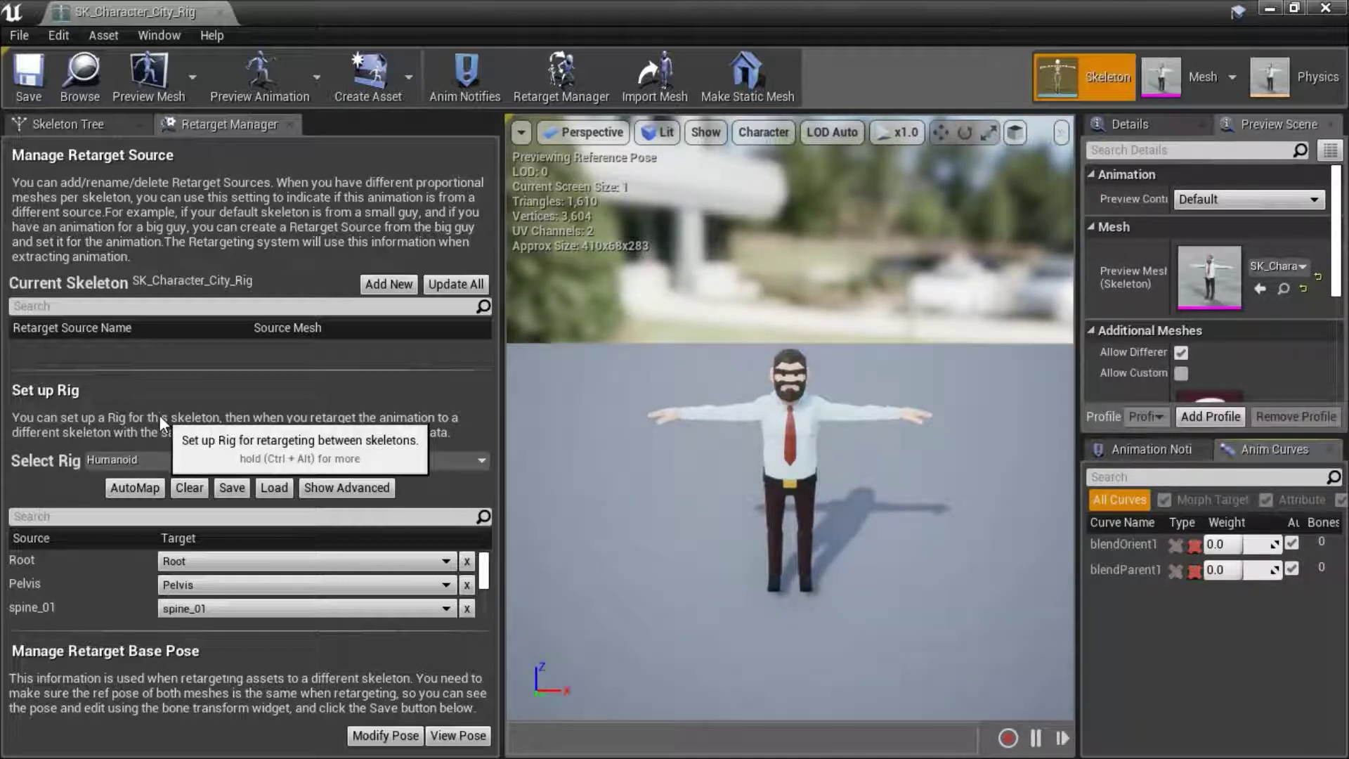
{"action": "left_click", "coordinate": [1328, 8]}
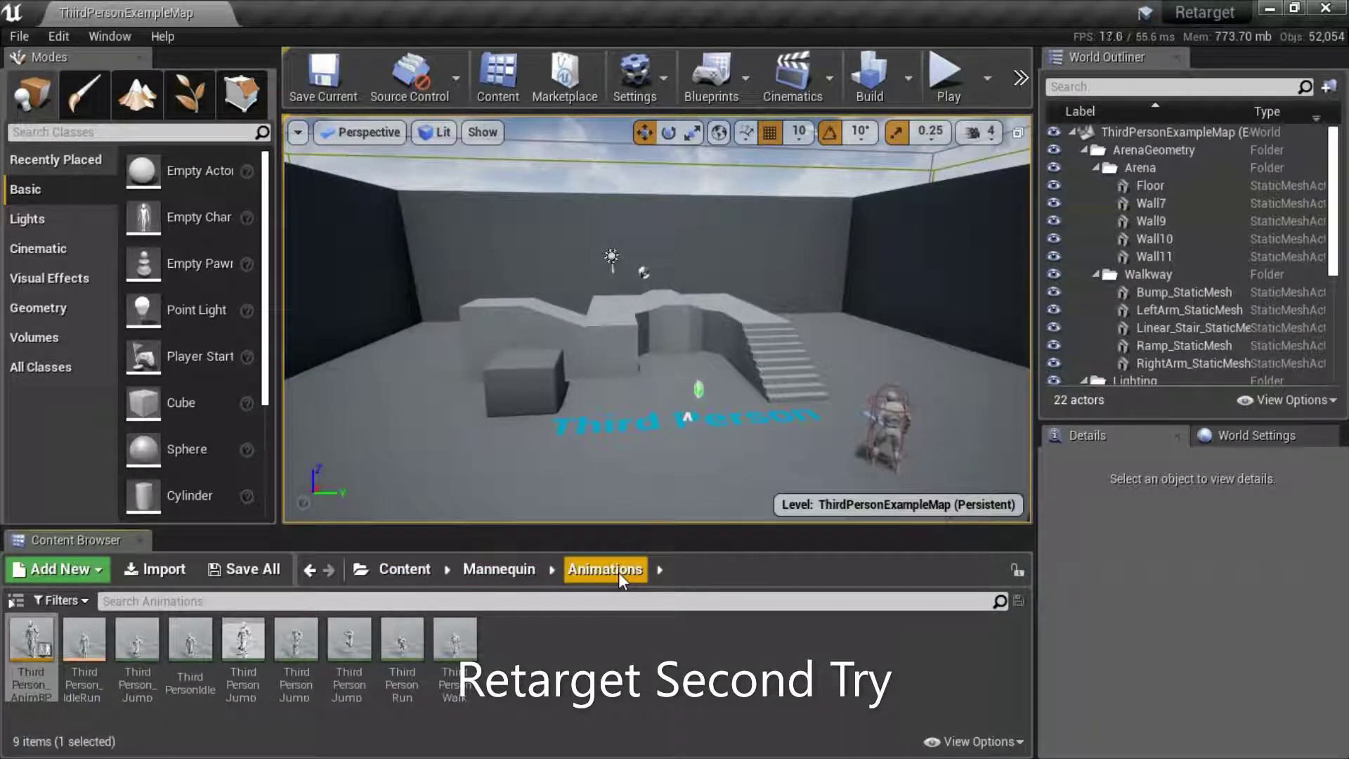
Step: Retry retargeting ThirdPerson_AnimBP, select SK_Character_City_Rig, then cancel the dialog
{"action": "right_click", "coordinate": [36, 636]}
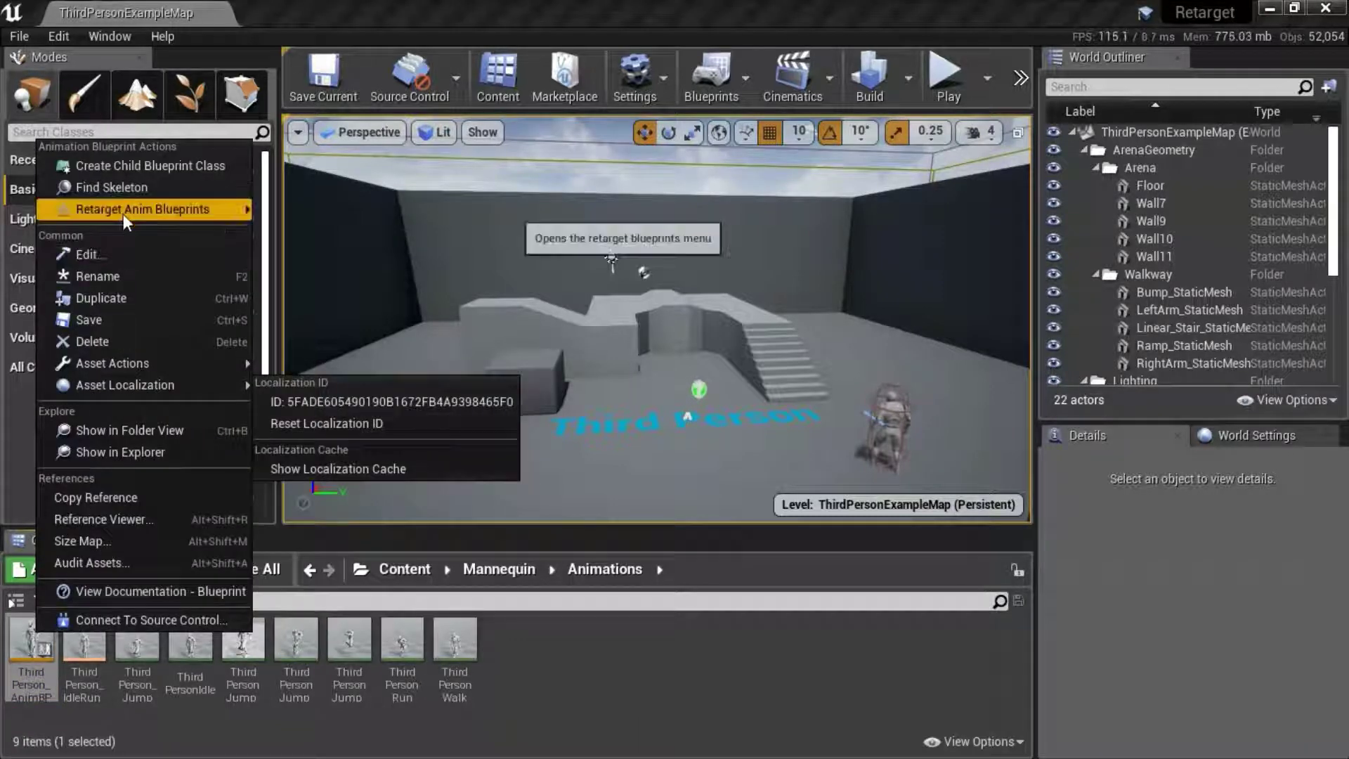
{"action": "mouse_move", "coordinate": [124, 214]}
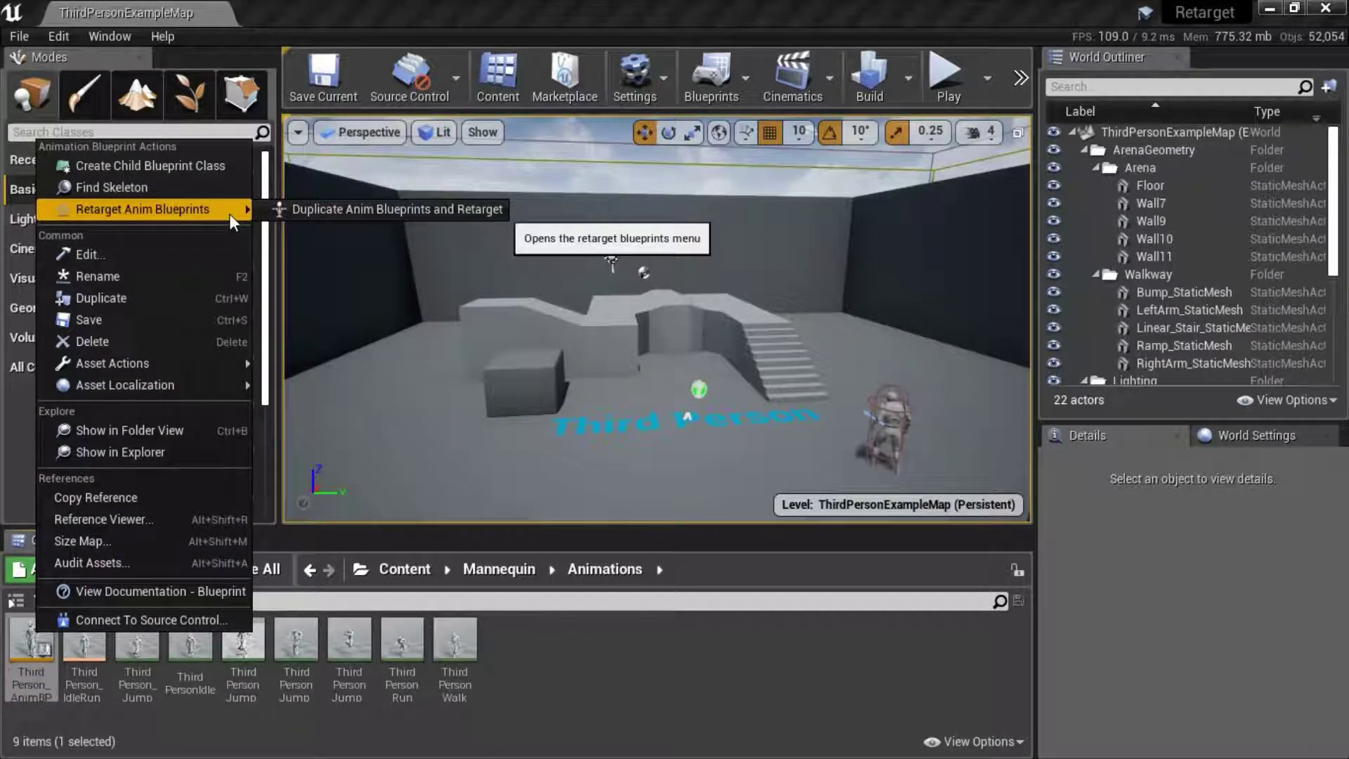
{"action": "left_click", "coordinate": [302, 214]}
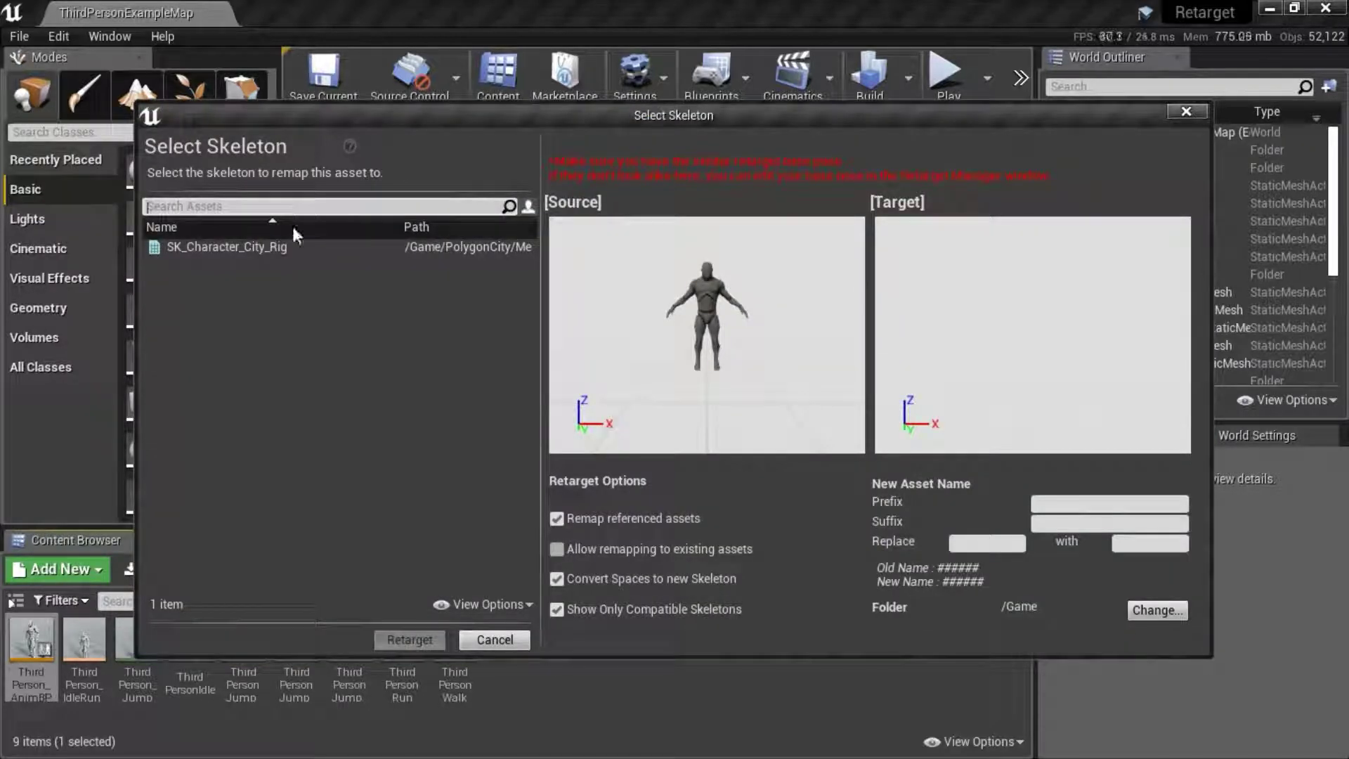
{"action": "left_click", "coordinate": [246, 247]}
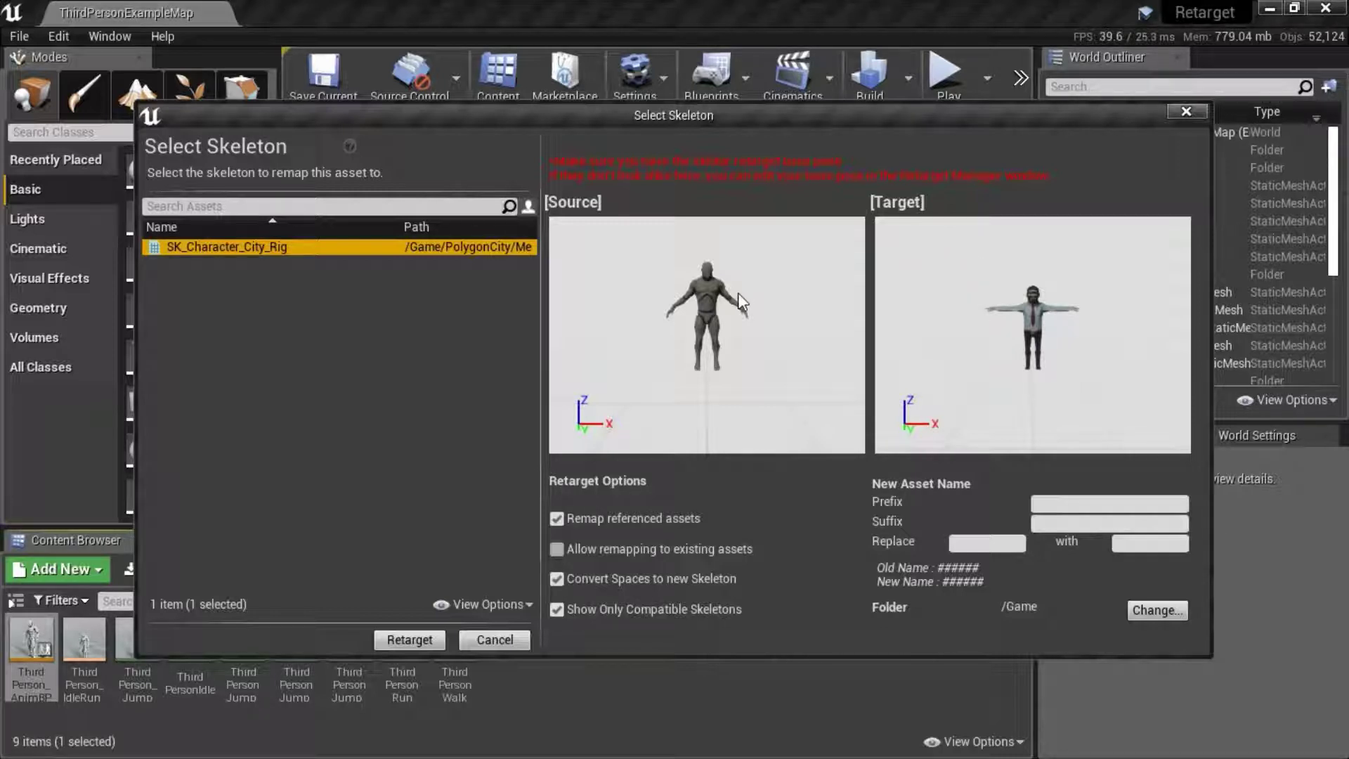
{"action": "left_click", "coordinate": [1188, 111]}
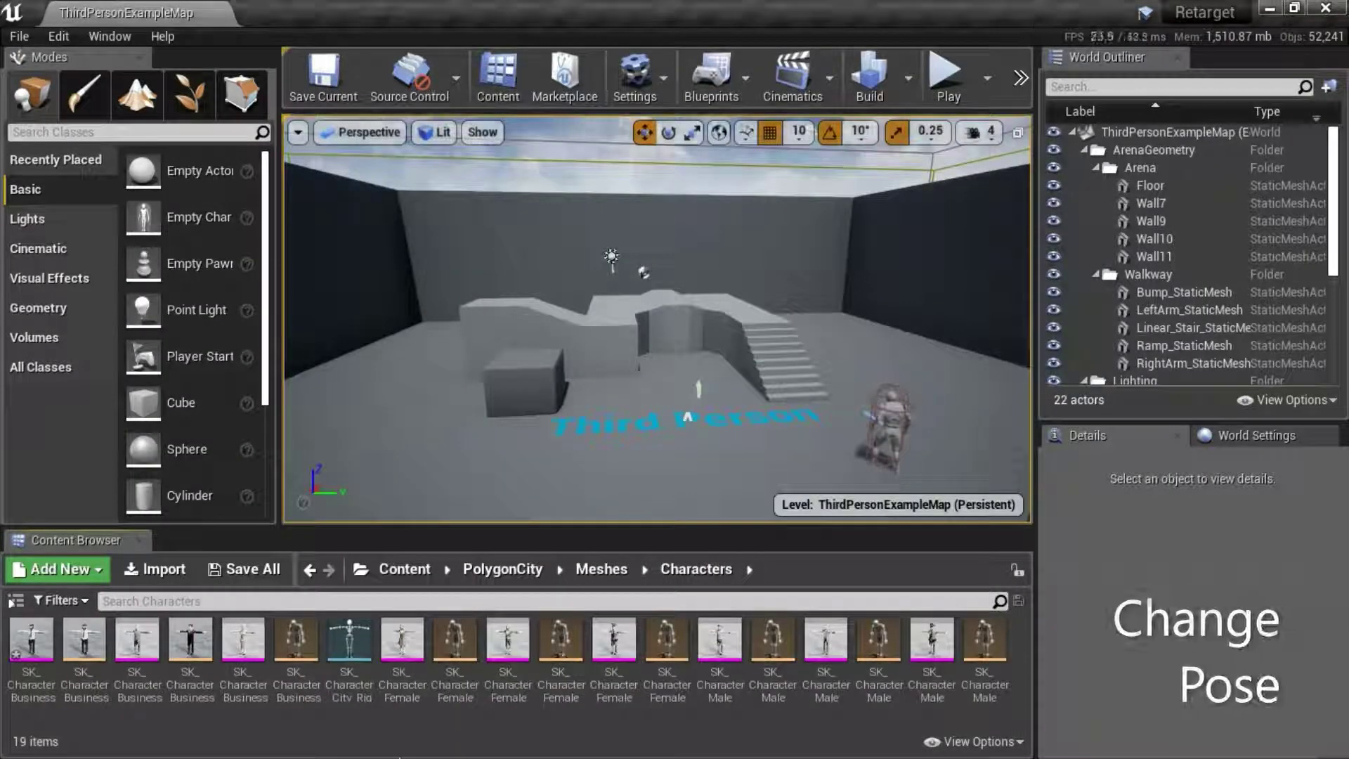
Step: In SK_Character_City_Rig's editor, rotate both upper-arm bones down toward the body
{"action": "left_click", "coordinate": [364, 645]}
{"action": "right_click", "coordinate": [364, 645]}
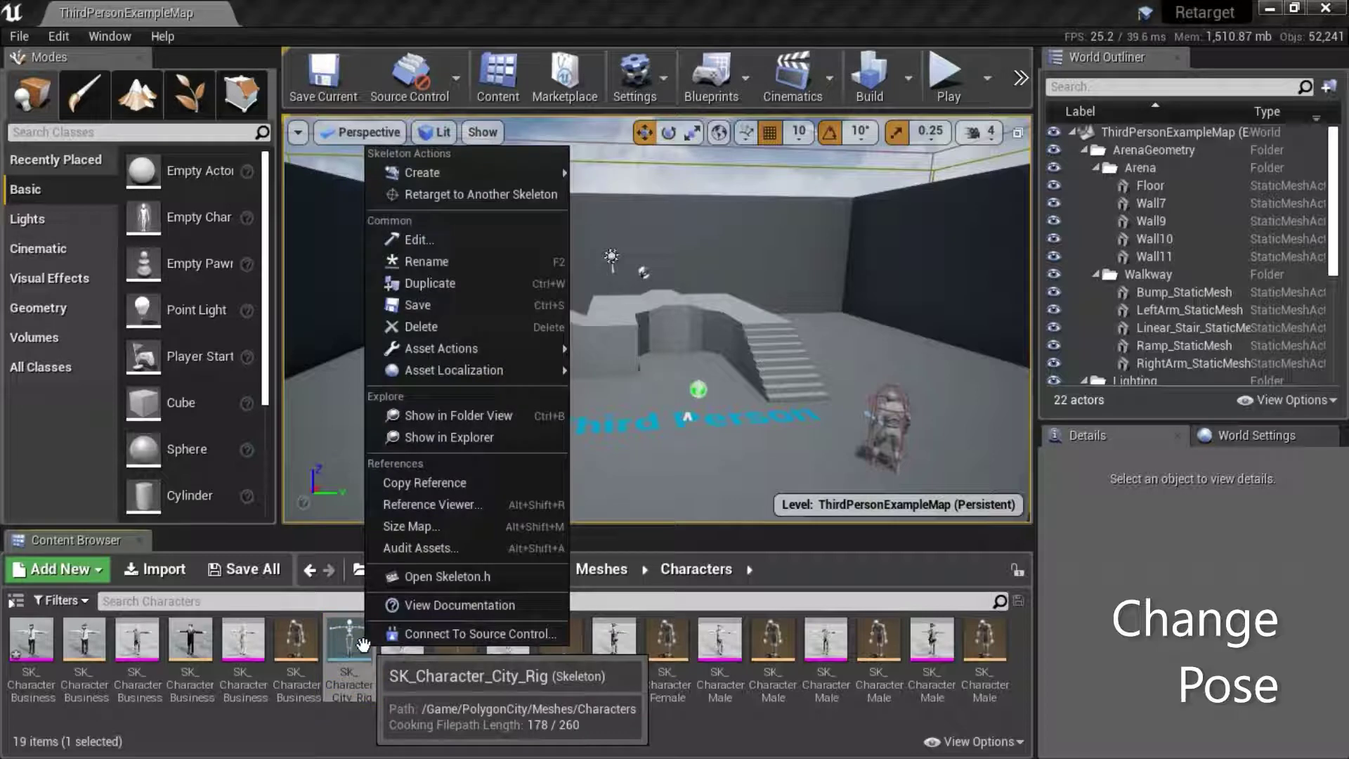
{"action": "left_click", "coordinate": [493, 239]}
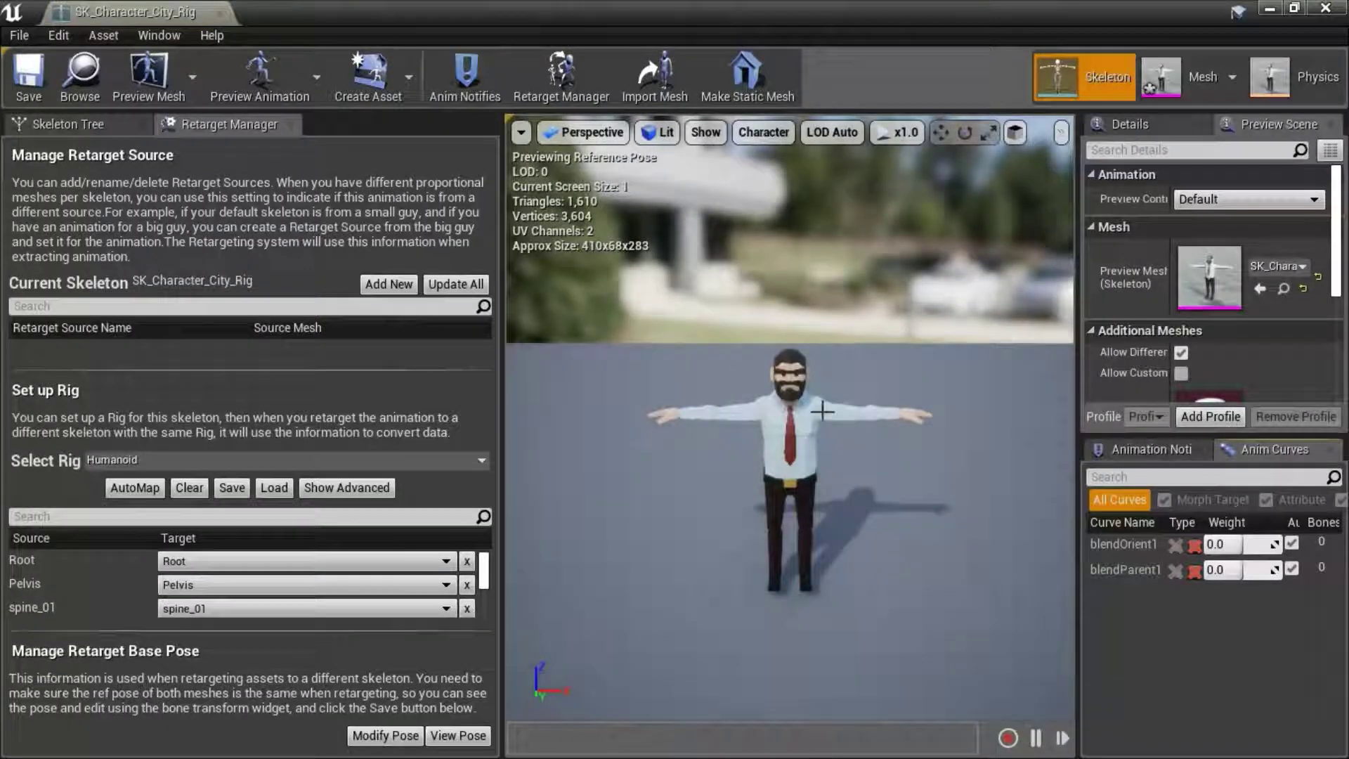
{"action": "left_click", "coordinate": [822, 411]}
{"action": "key", "text": "e"}
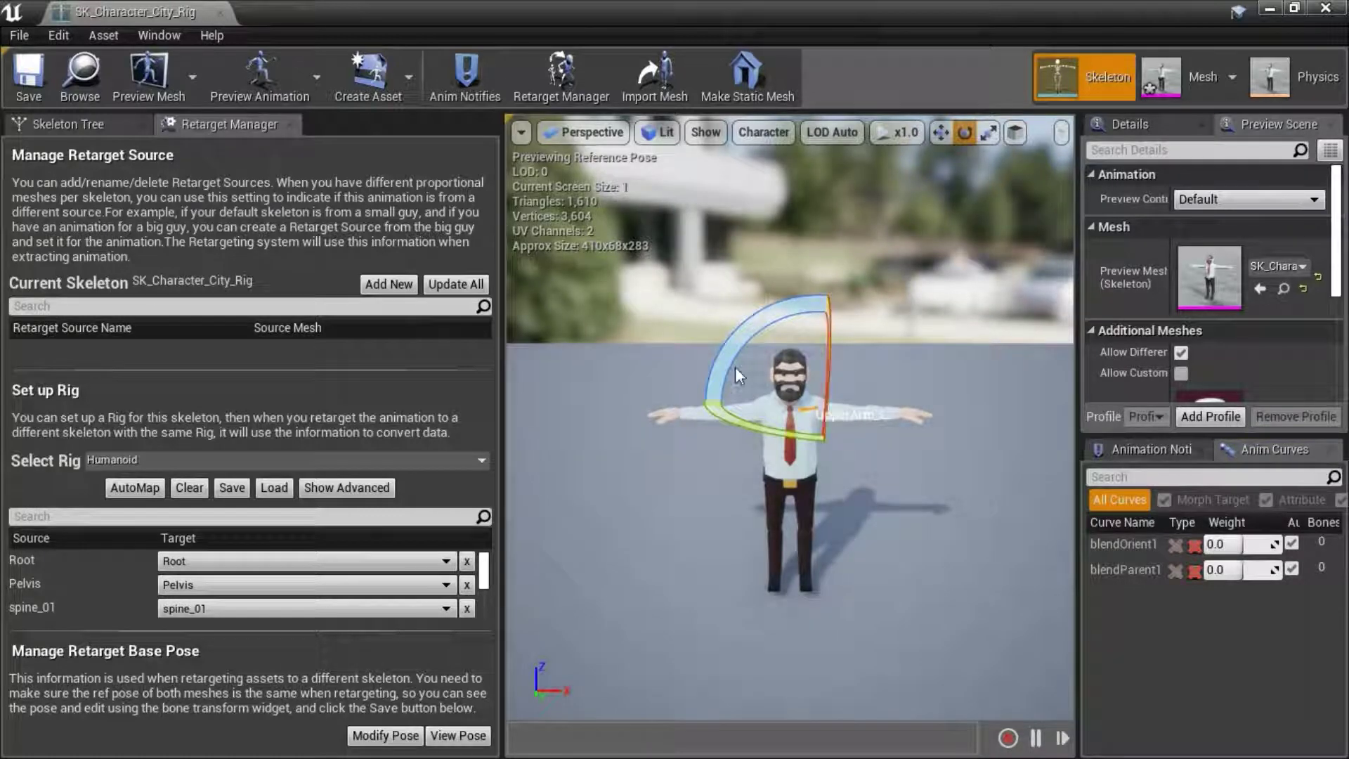
{"action": "left_click_drag", "start_coordinate": [738, 374], "coordinate": [752, 413]}
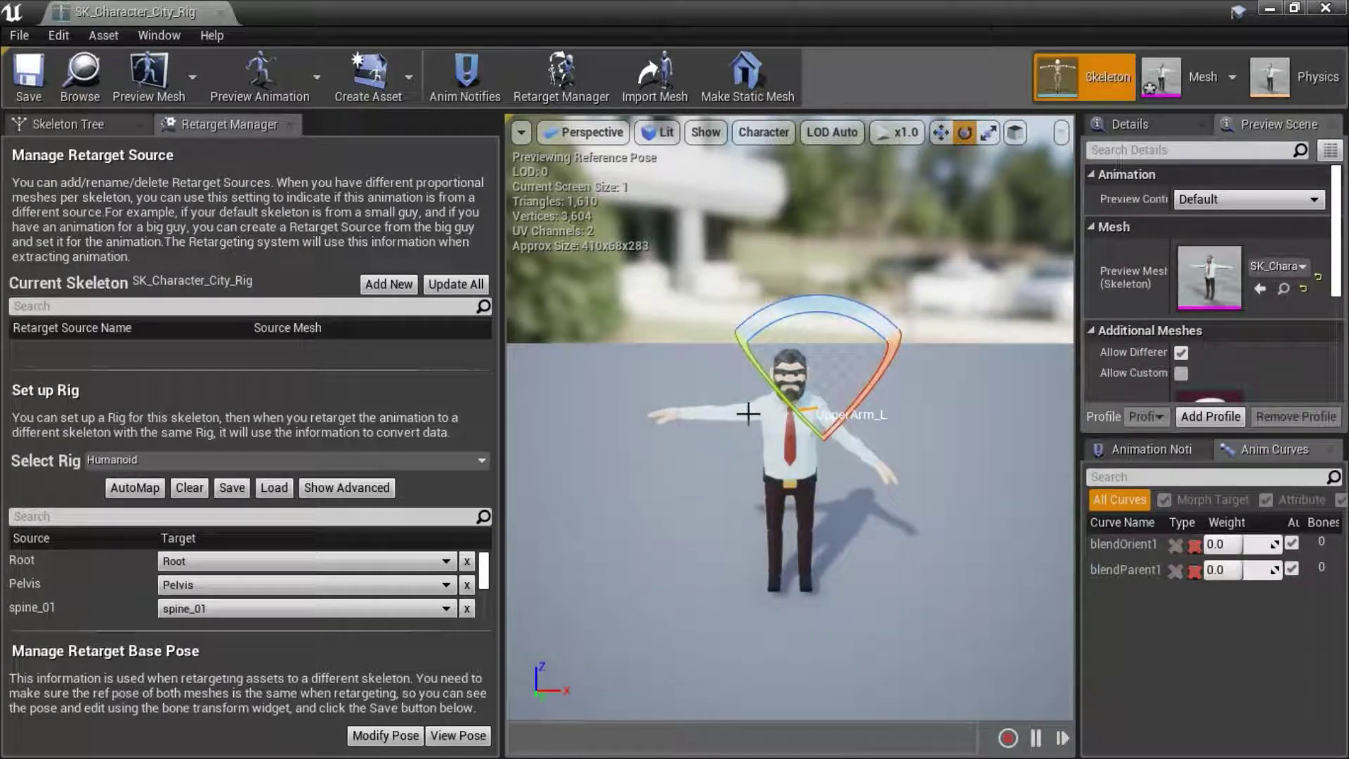
{"action": "left_click", "coordinate": [753, 412]}
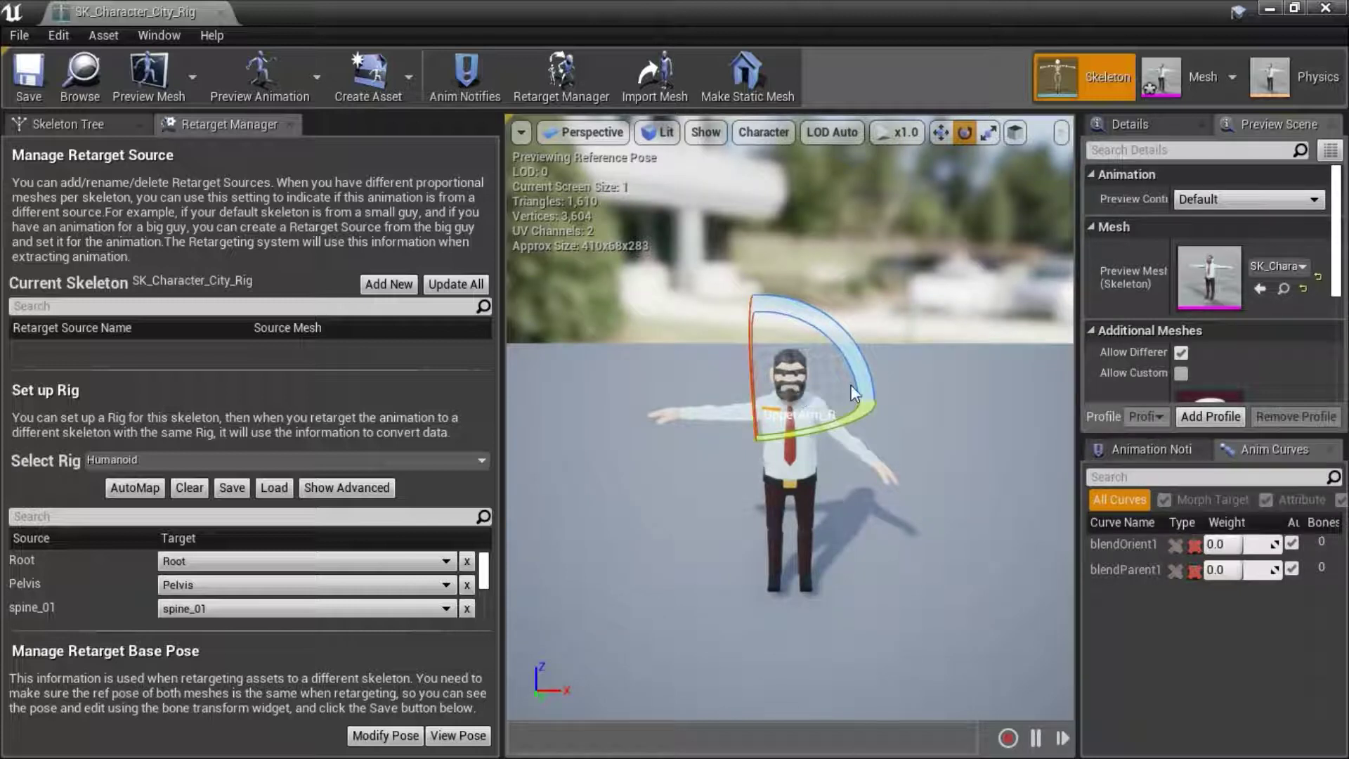
{"action": "left_click_drag", "start_coordinate": [872, 379], "coordinate": [878, 422]}
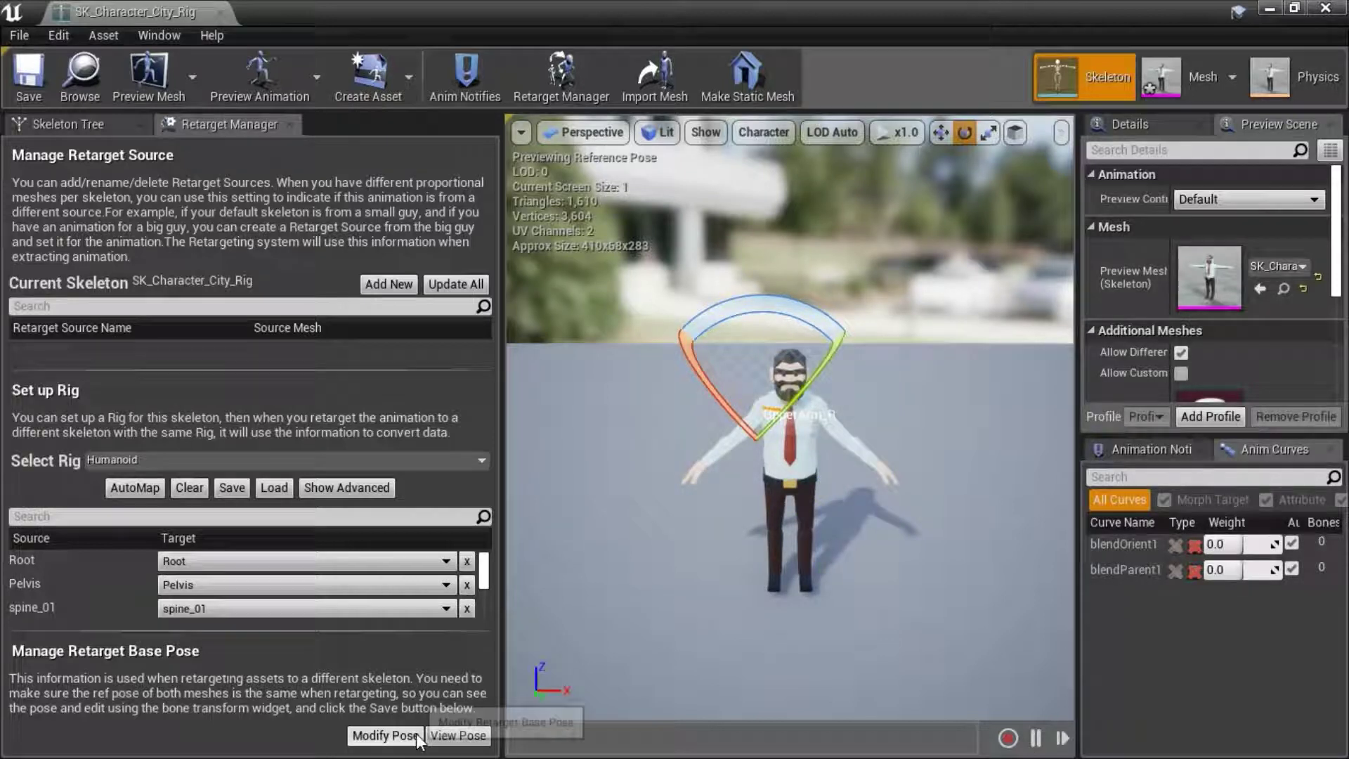
Step: Store the lowered-arm pose as the retarget base pose with Use CurrentPose
{"action": "left_click", "coordinate": [385, 735]}
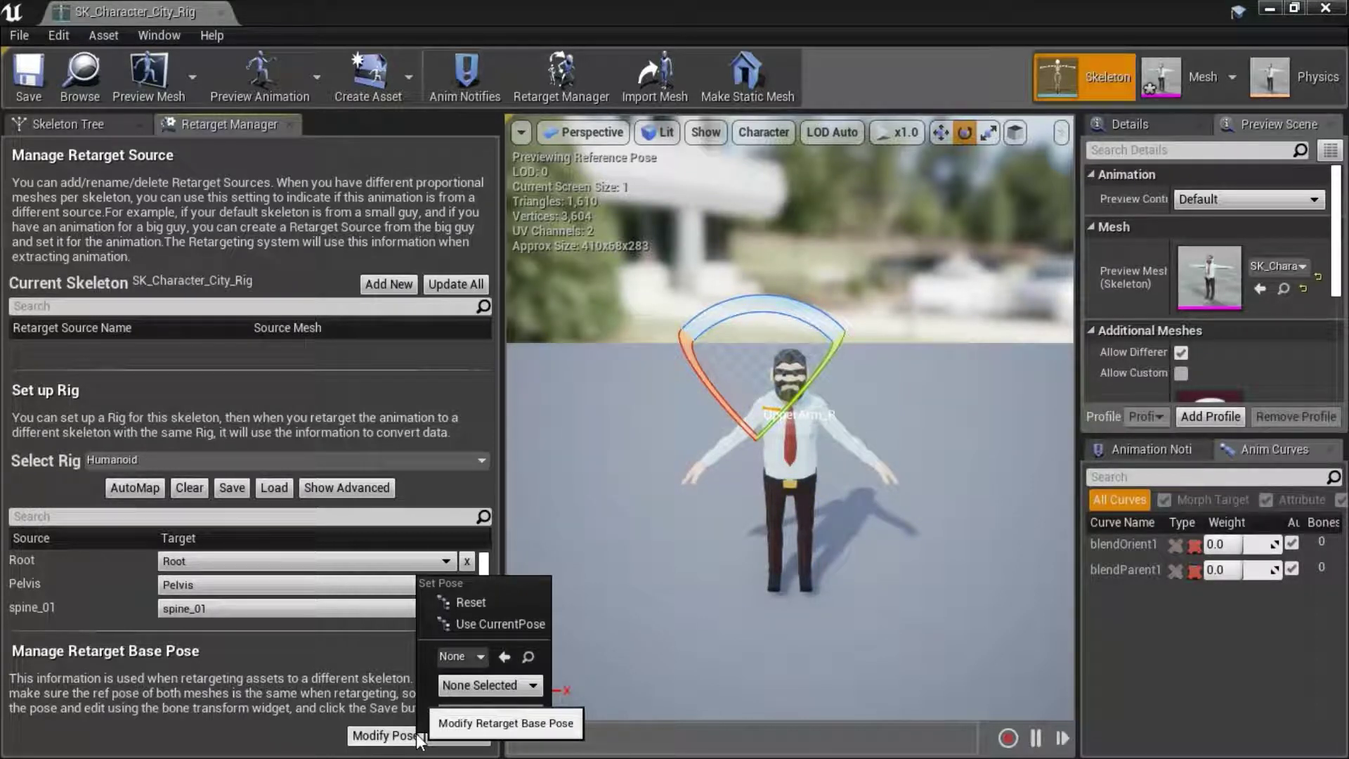
{"action": "left_click", "coordinate": [524, 628]}
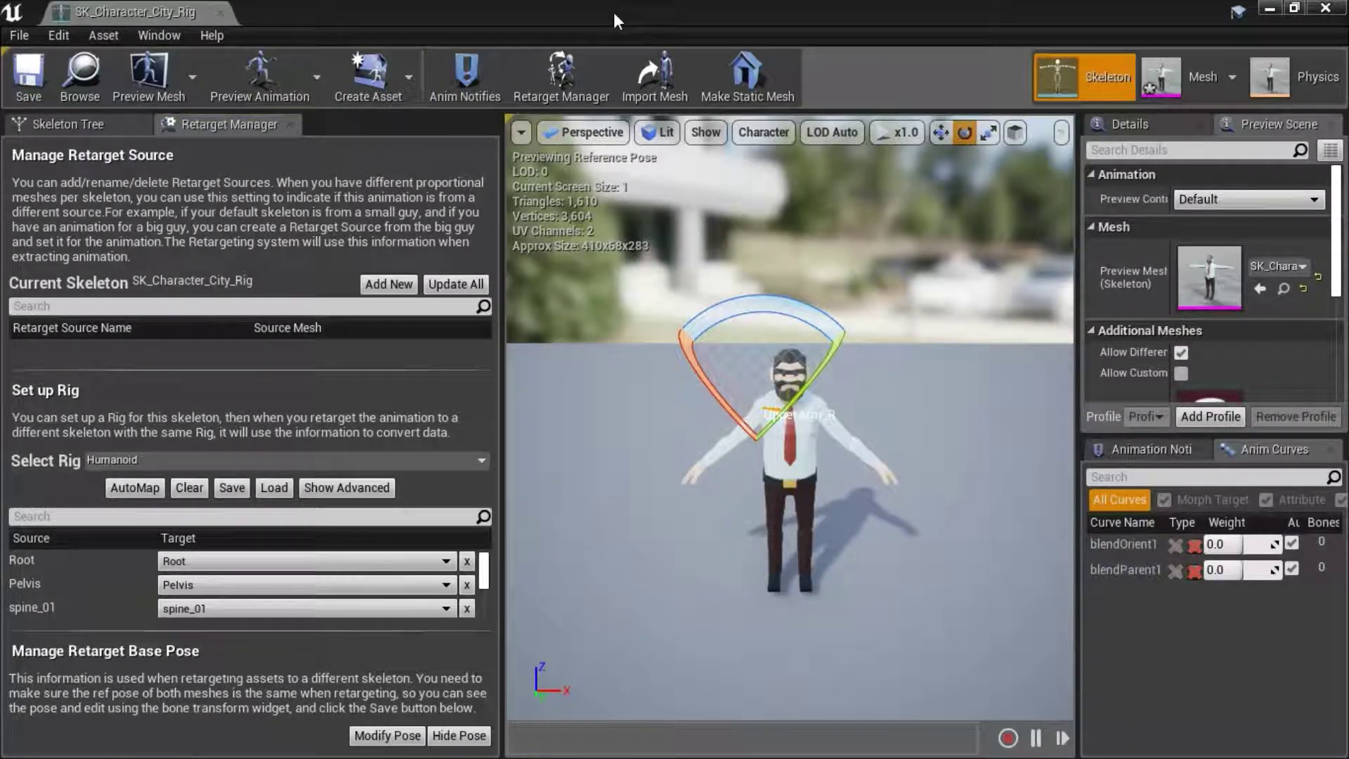
{"action": "left_click", "coordinate": [1325, 9]}
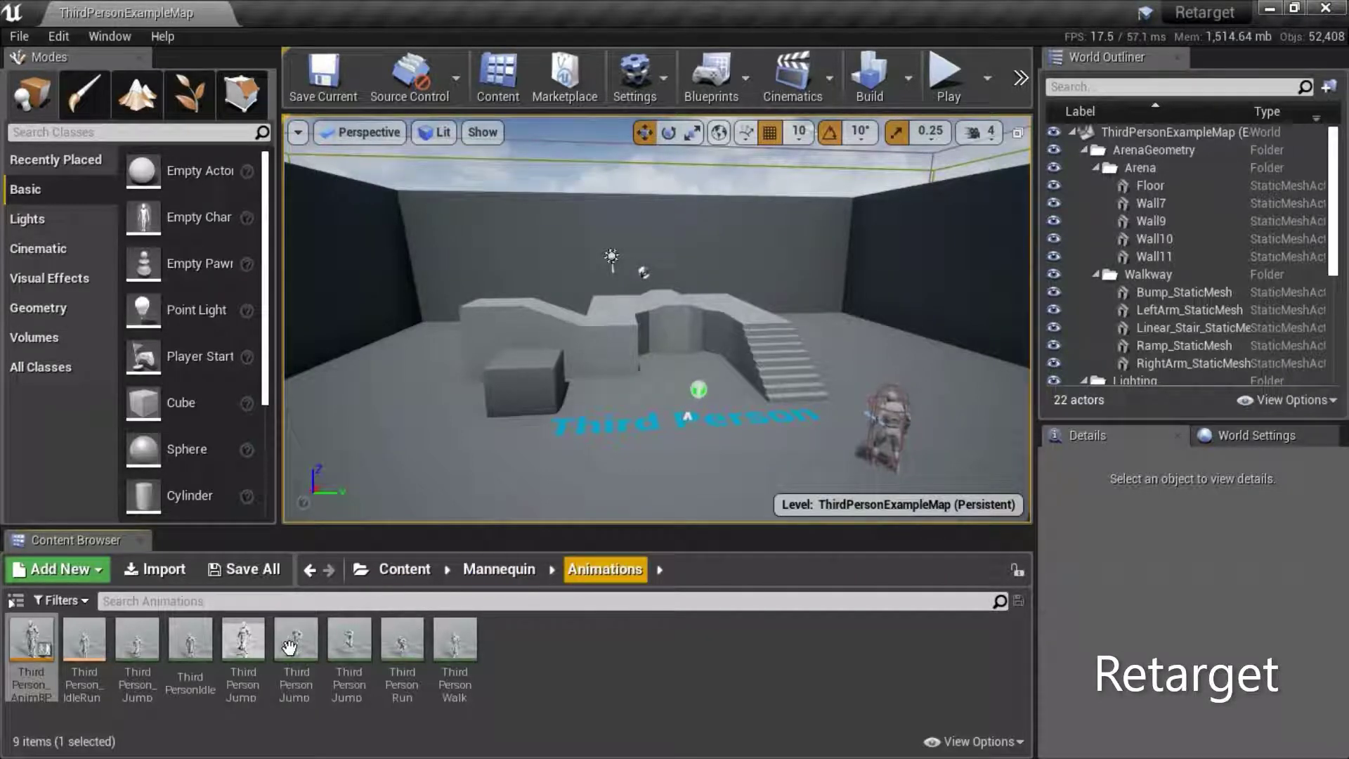
Step: Run Duplicate Anim Blueprints and Retarget on ThirdPerson_AnimBP, targeting SK_Character_City_Rig
{"action": "right_click", "coordinate": [31, 645]}
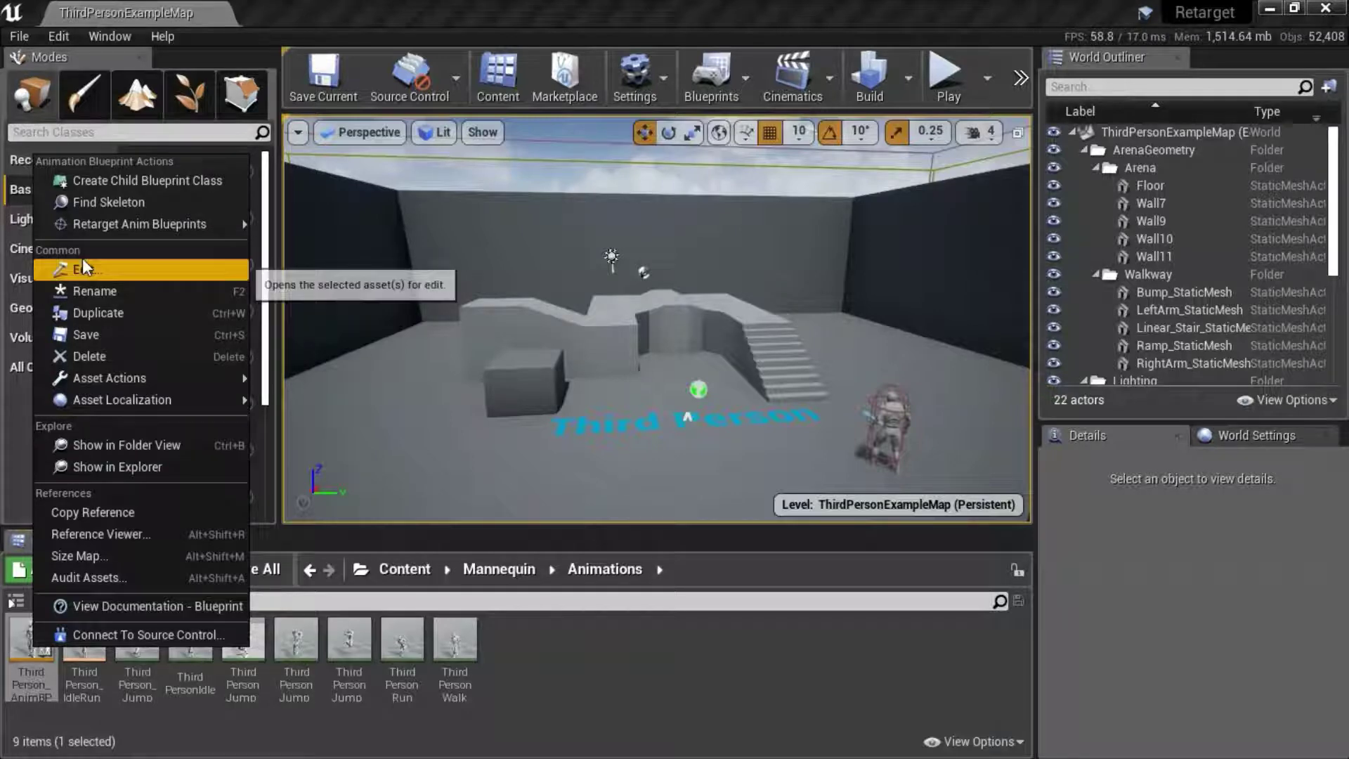
{"action": "mouse_move", "coordinate": [90, 232]}
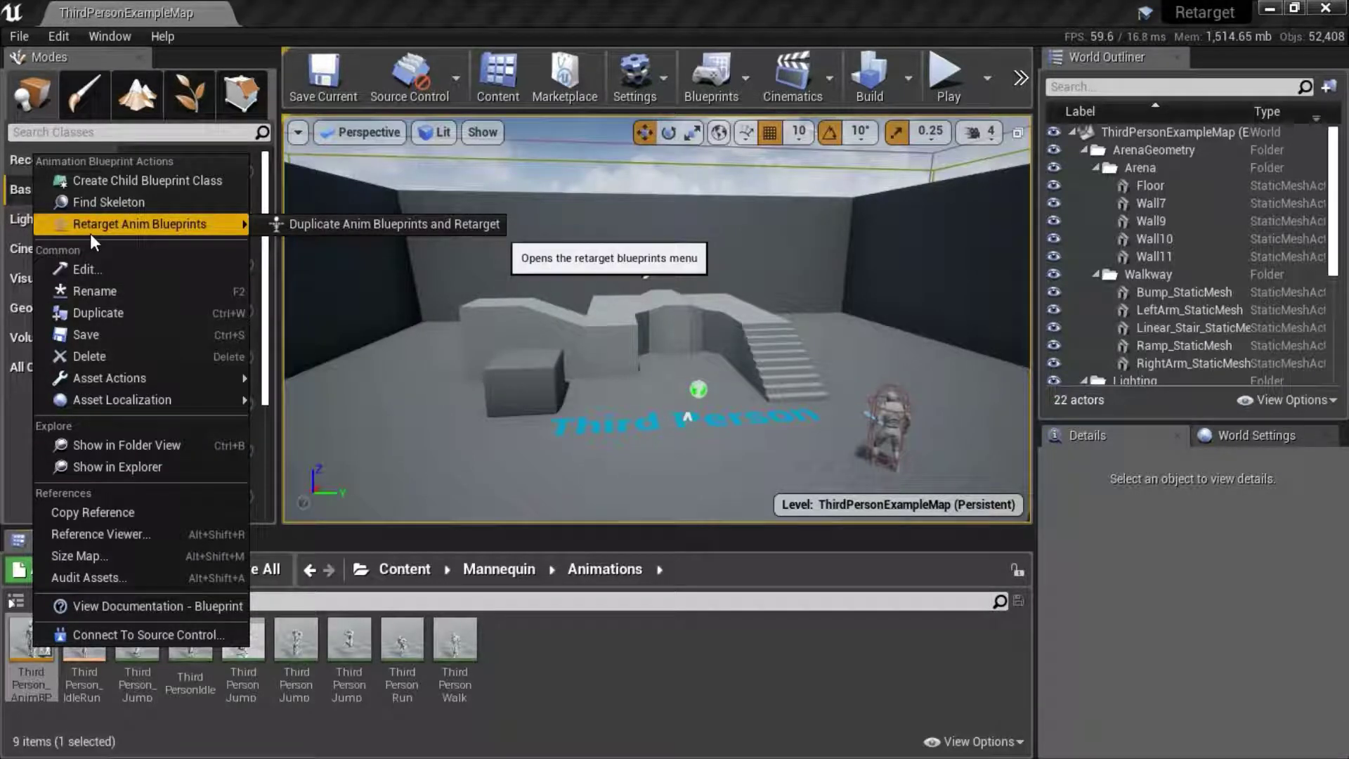
{"action": "left_click", "coordinate": [292, 230]}
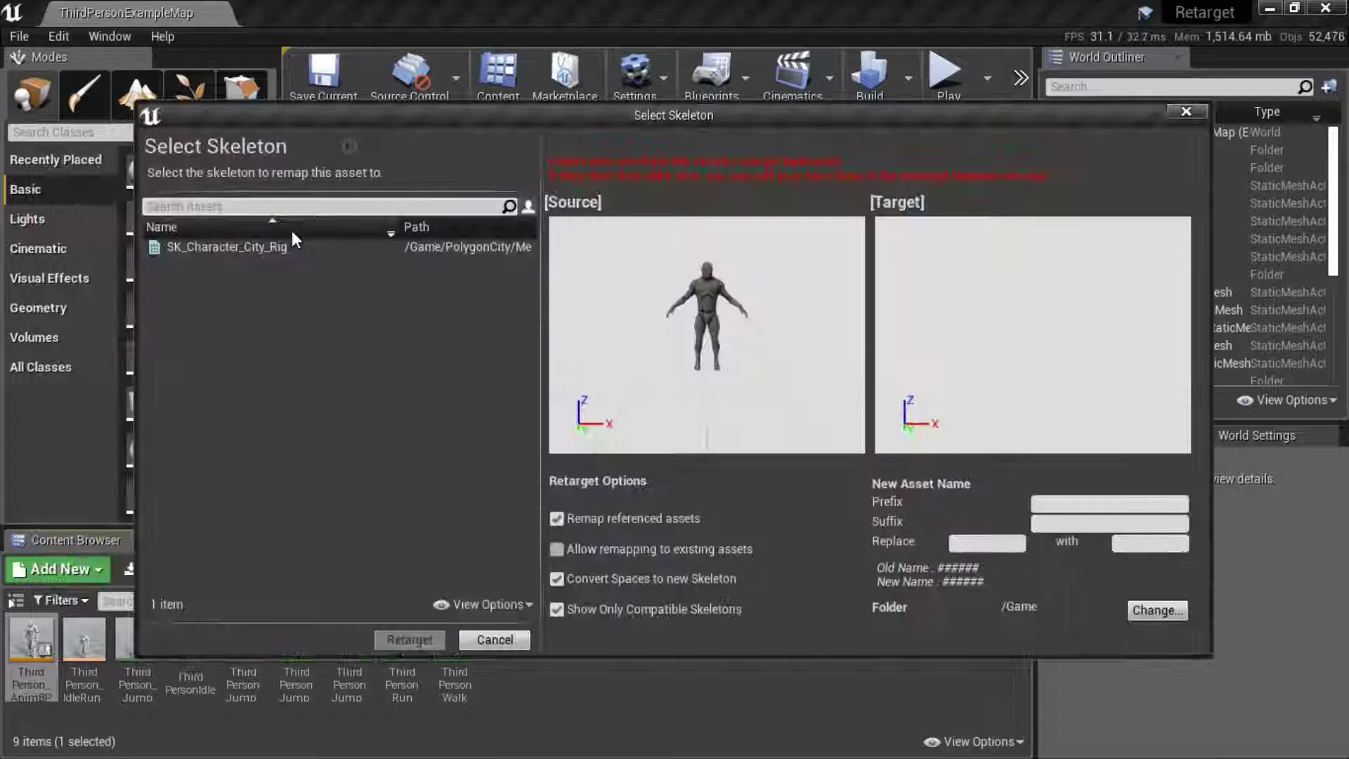
{"action": "left_click", "coordinate": [249, 247]}
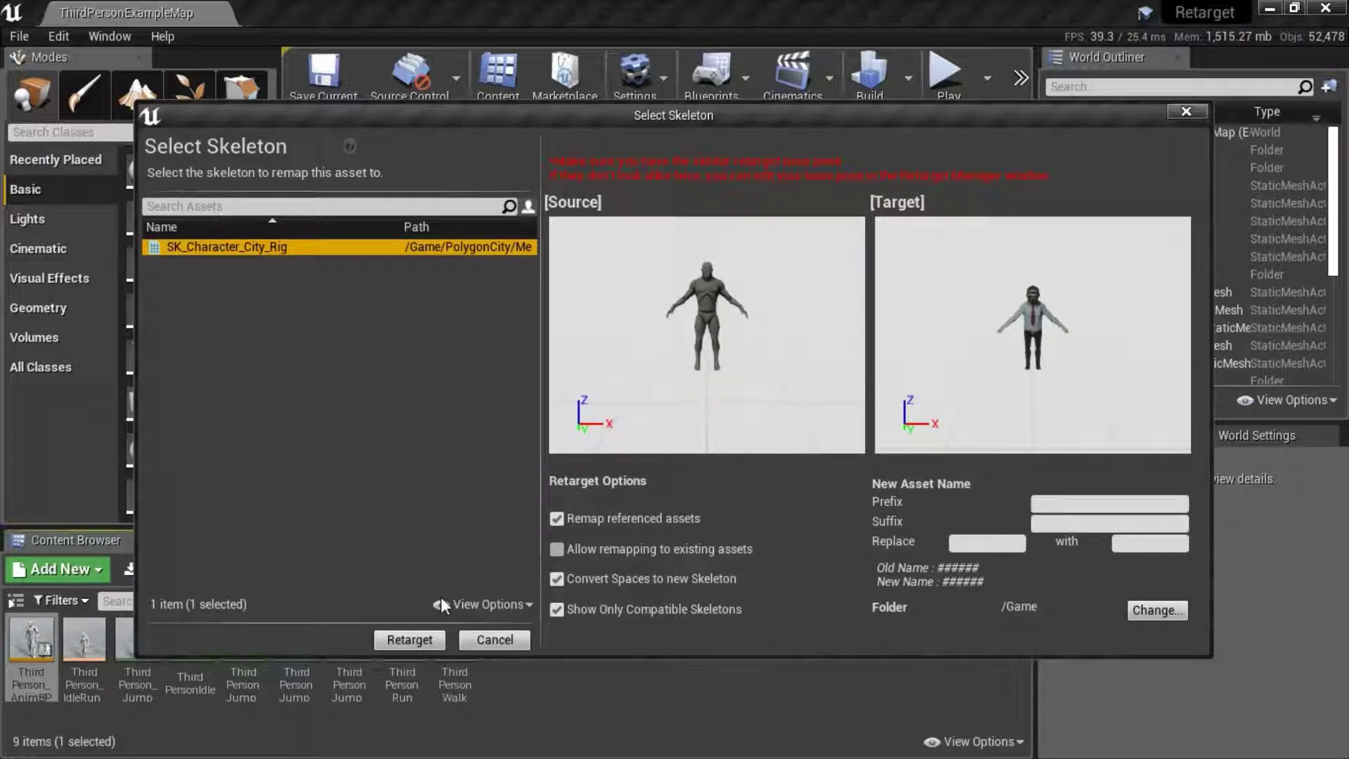
{"action": "left_click", "coordinate": [428, 642]}
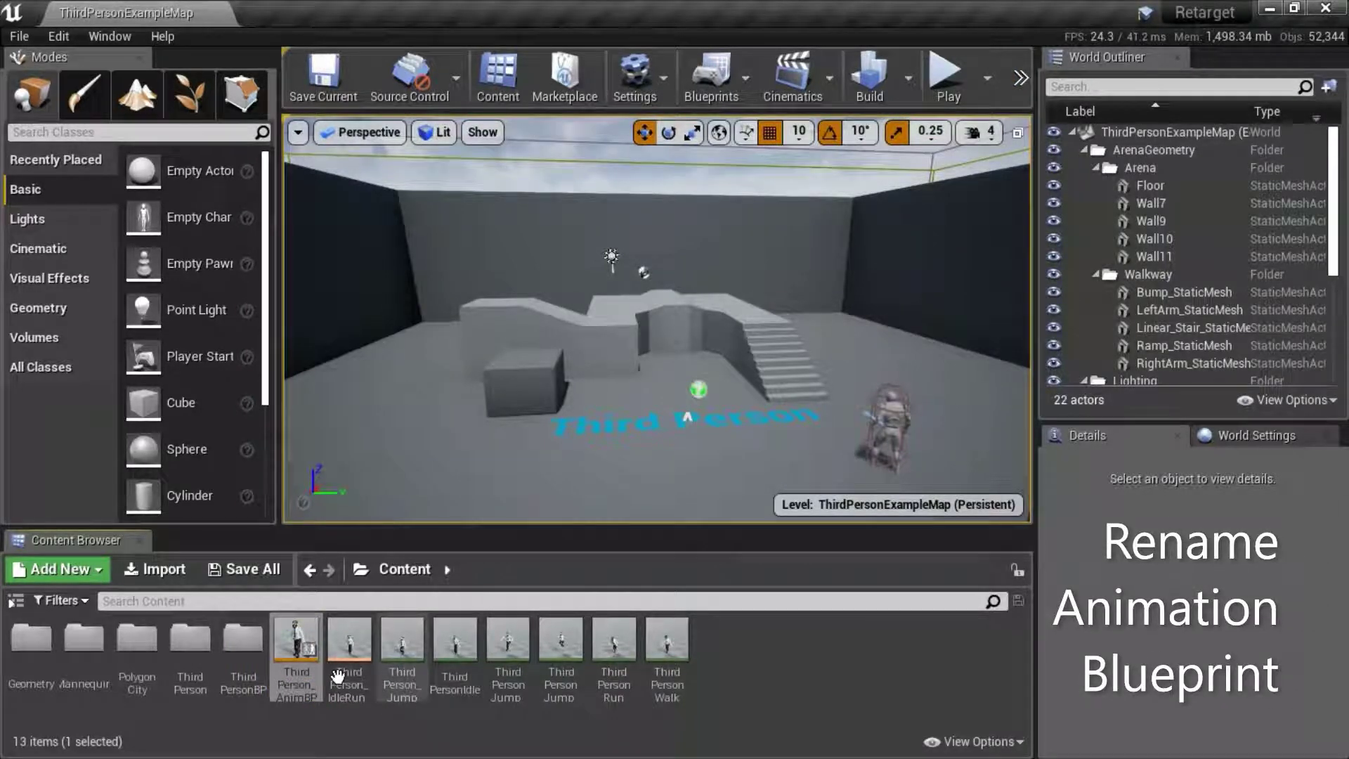
Step: Rename the new animation blueprint copy to ThirdPerson_AnimBPx
{"action": "left_click", "coordinate": [302, 687]}
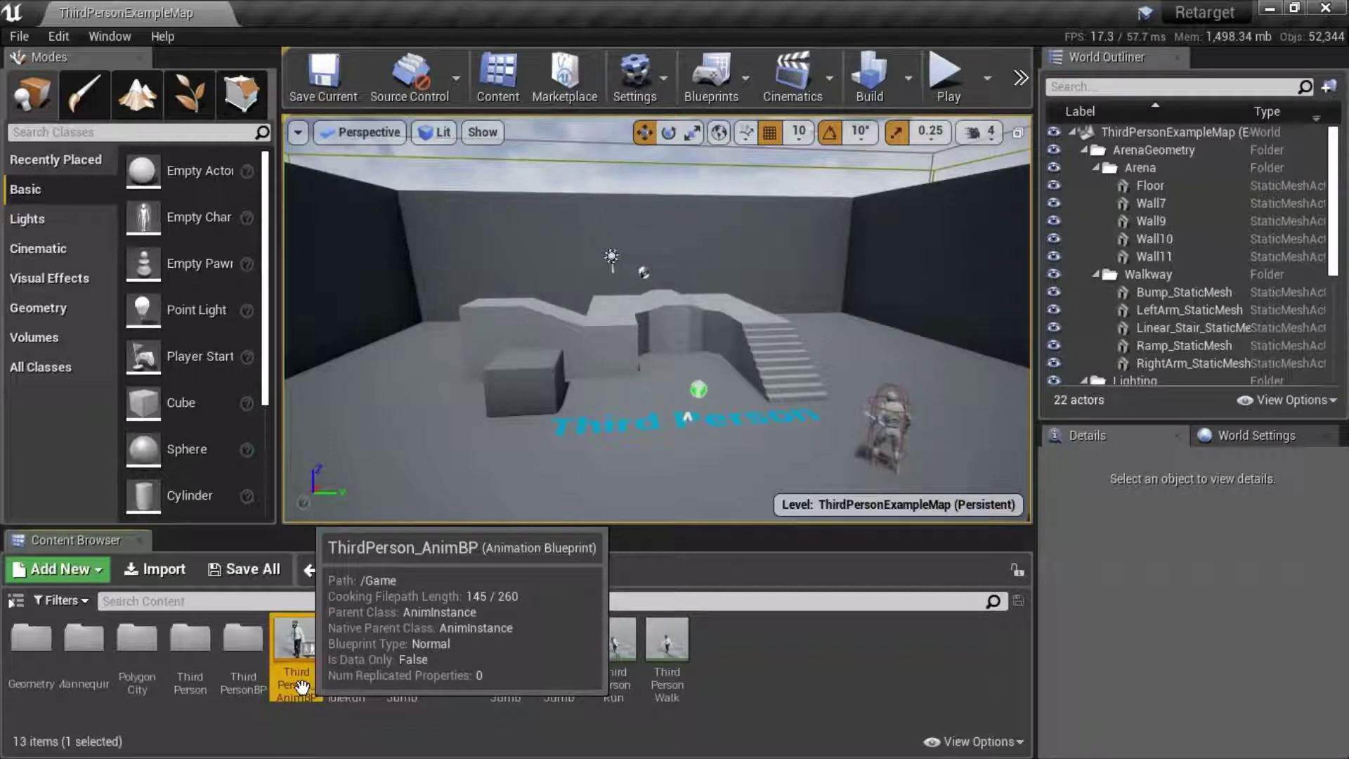
{"action": "left_click", "coordinate": [301, 686]}
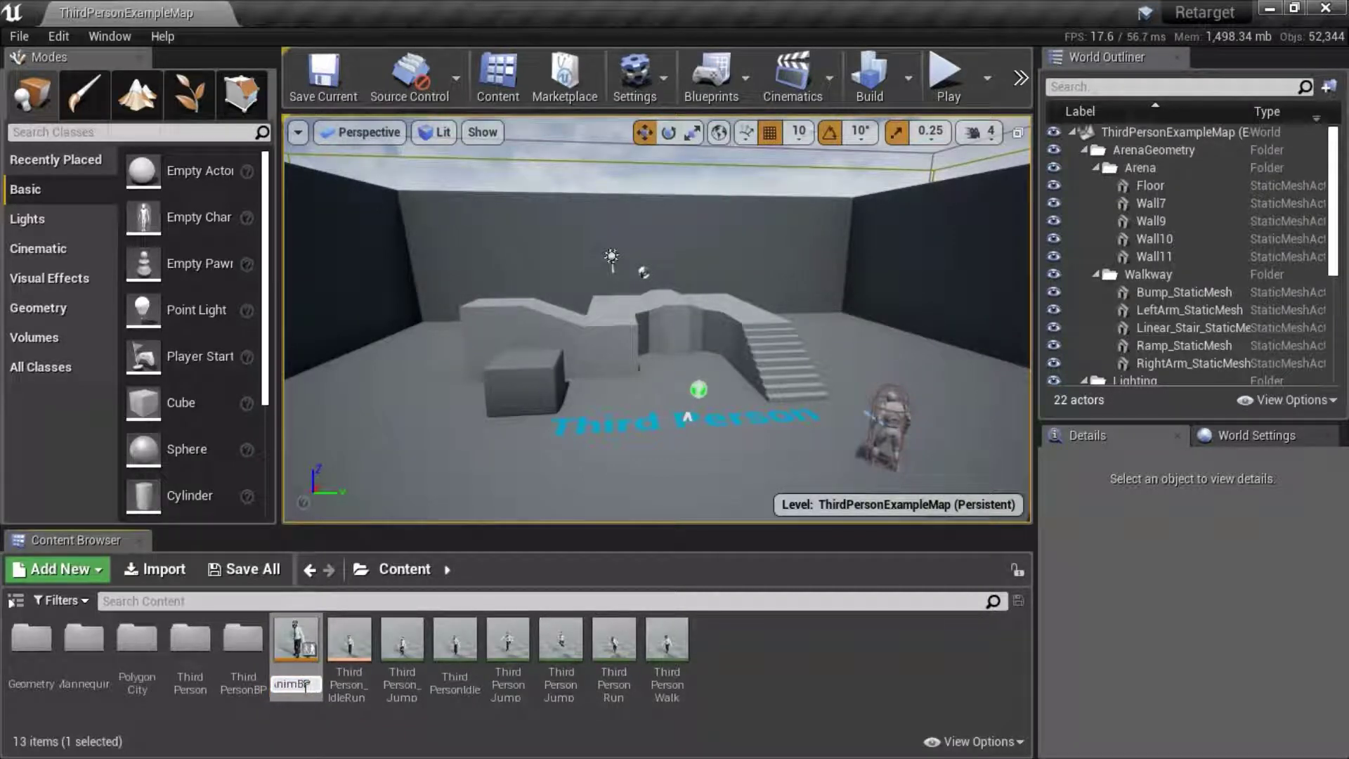
{"action": "key", "text": "Return"}
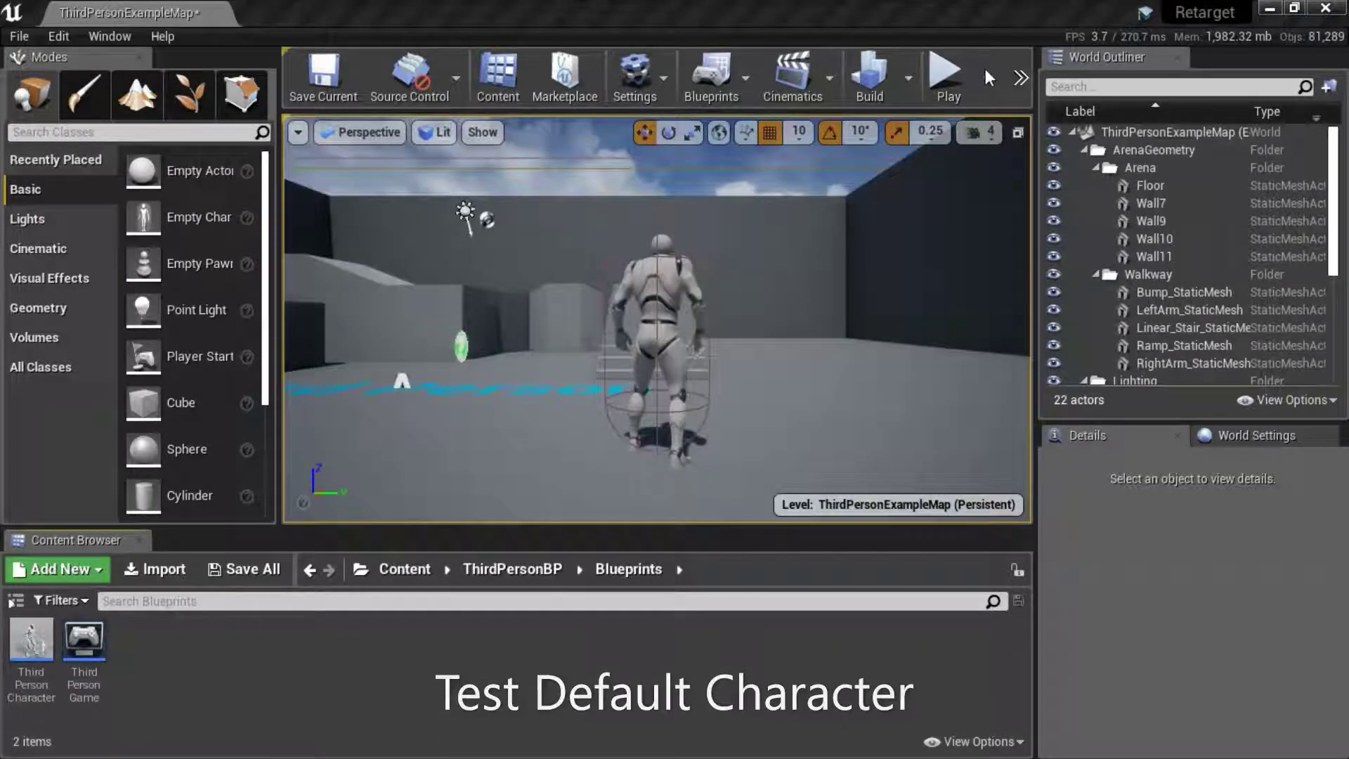
Step: Play-test the mannequin, running forward with W and back with S, then exit with Esc
{"action": "left_click", "coordinate": [889, 204]}
{"action": "key", "text": "w"}
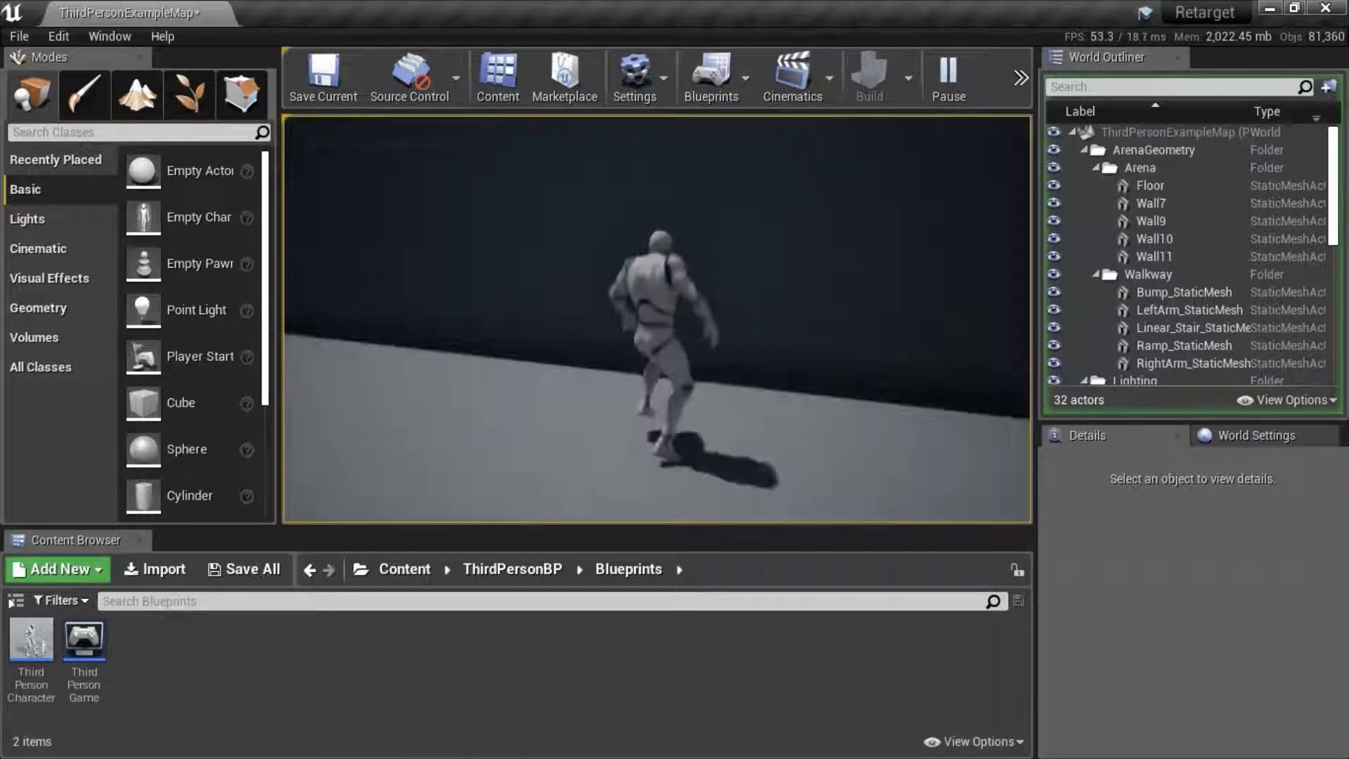
{"action": "key", "text": "s"}
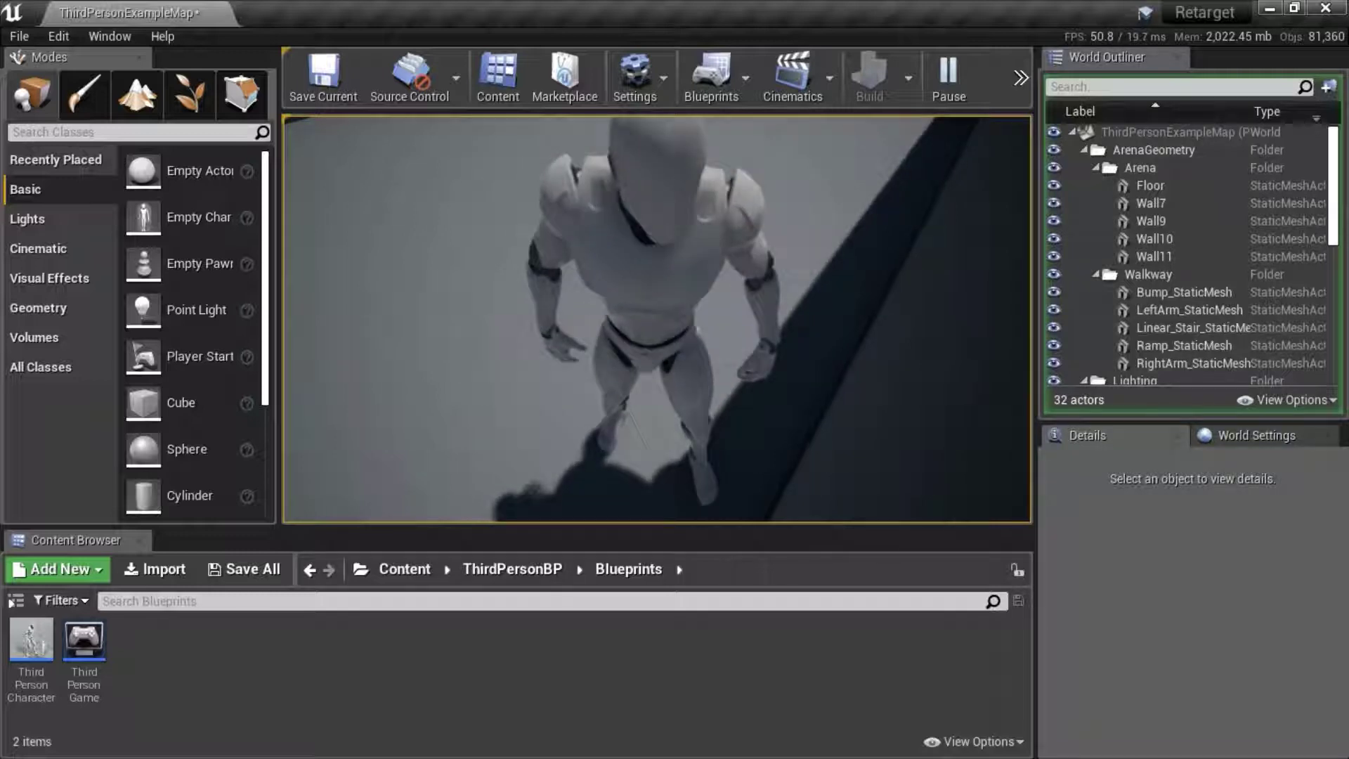
{"action": "key", "text": "Escape"}
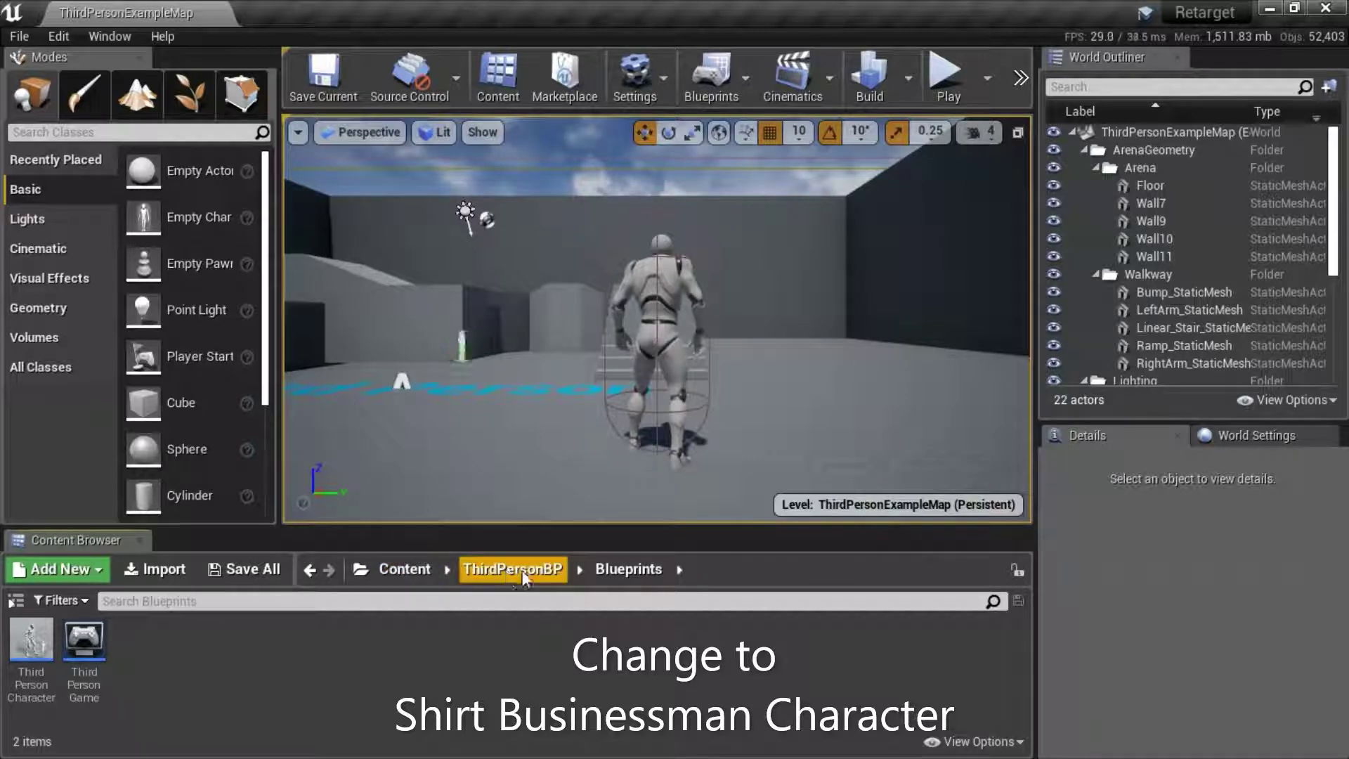
Step: Open the ThirdPersonCharacter blueprint for editing from the Content Browser
{"action": "left_click", "coordinate": [35, 641]}
{"action": "right_click", "coordinate": [40, 641]}
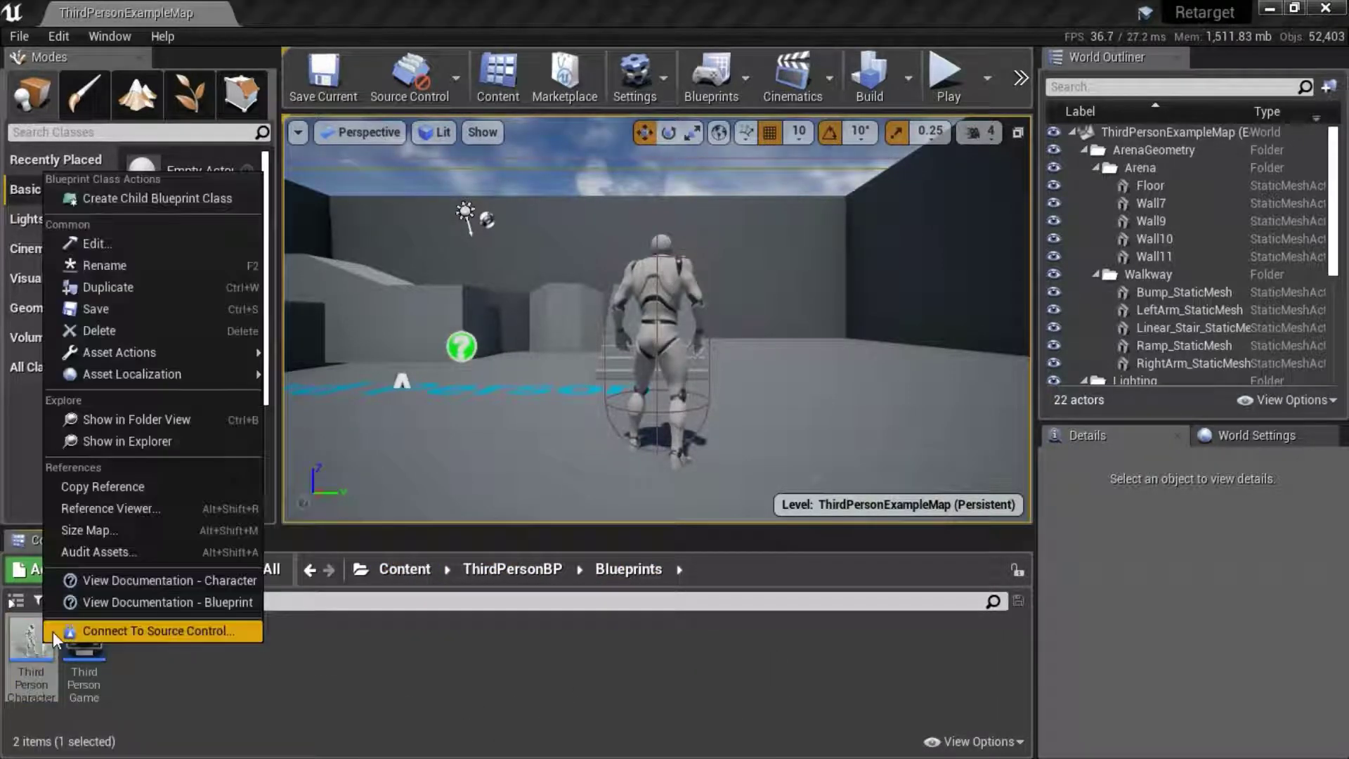
{"action": "left_click", "coordinate": [149, 252]}
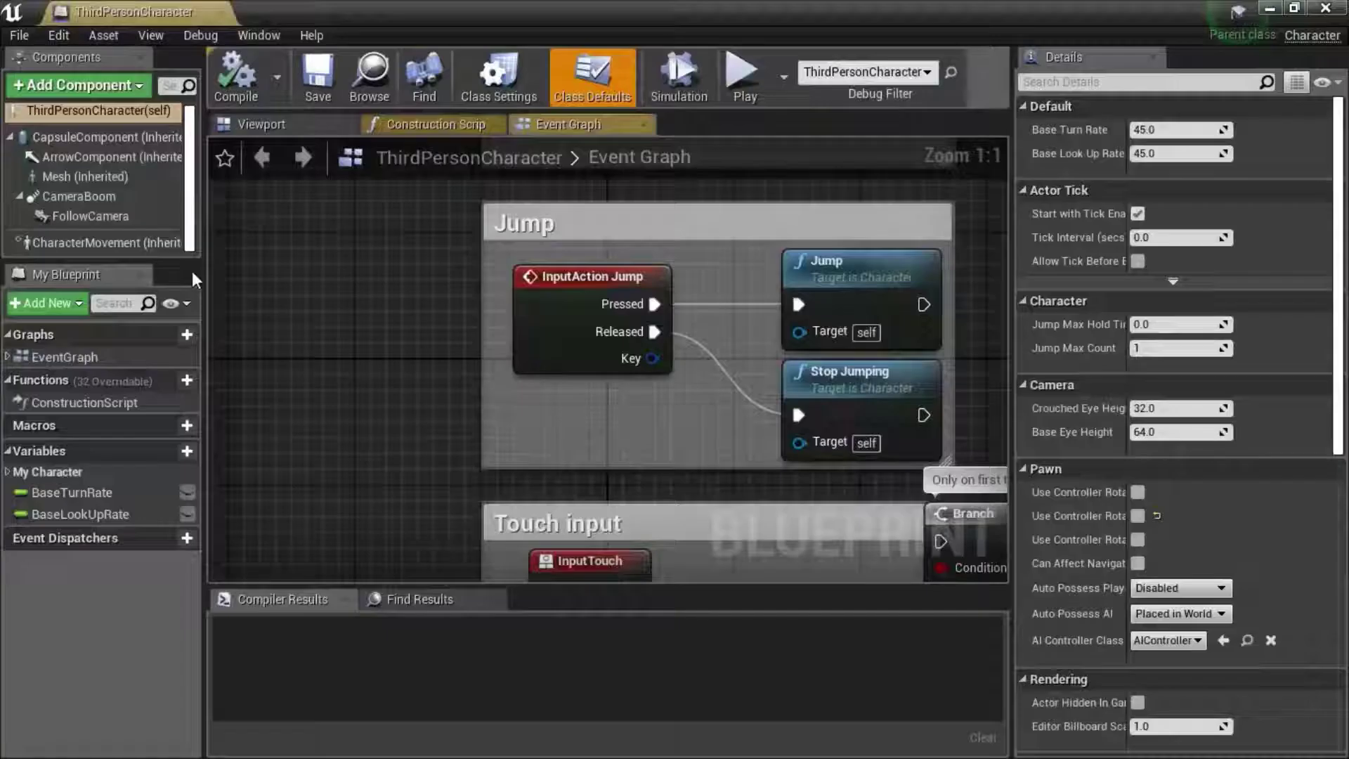
Step: Set the Mesh component's skeletal mesh to SK_Character_BusinessMan_Shirt in the Viewport tab
{"action": "left_click", "coordinate": [288, 128]}
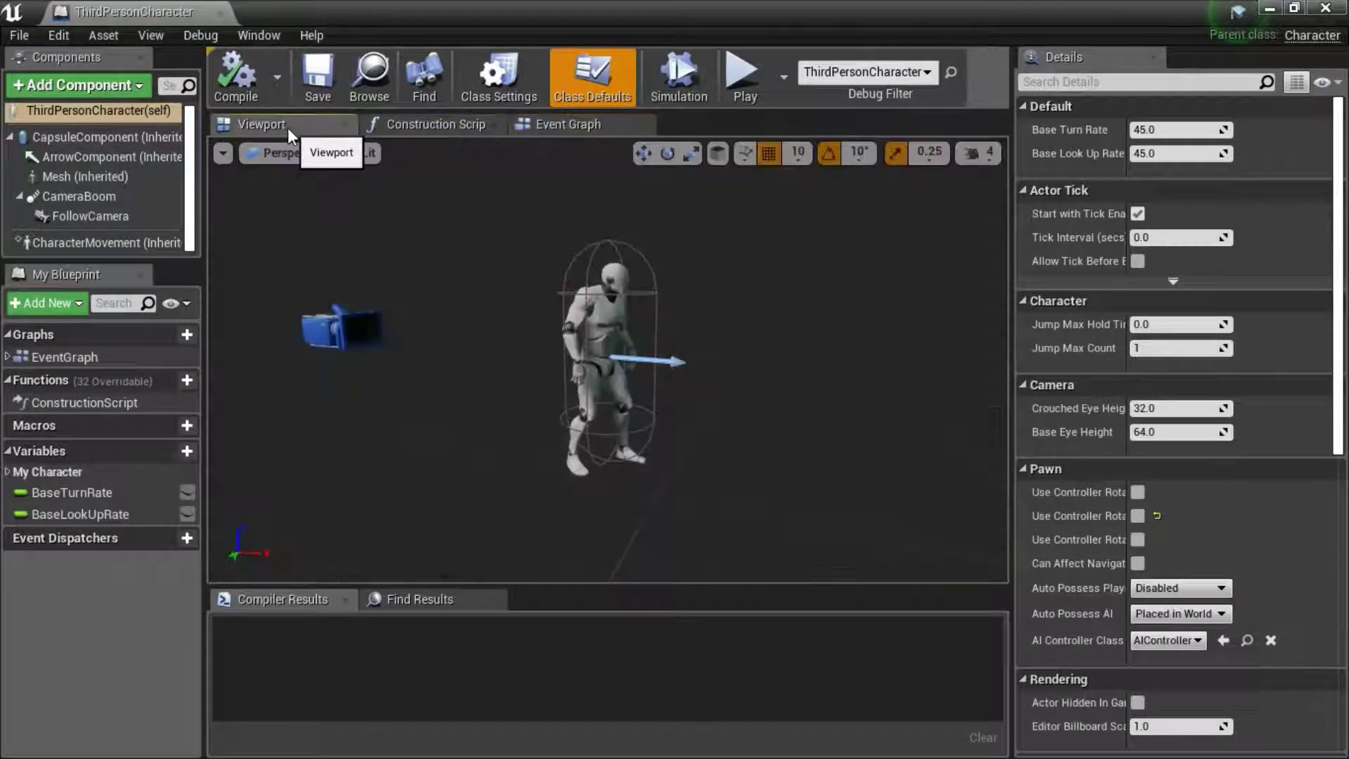
{"action": "left_click", "coordinate": [609, 329]}
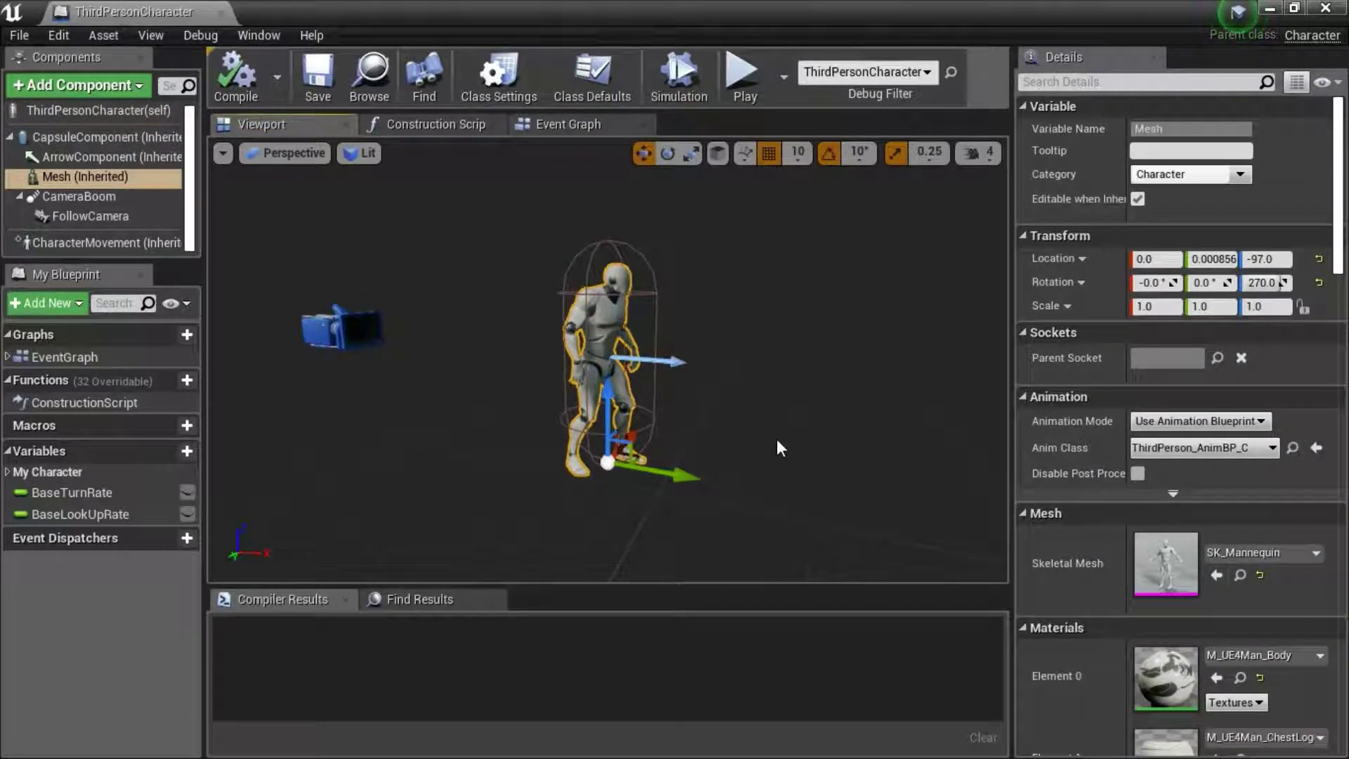
{"action": "left_click", "coordinate": [1317, 555]}
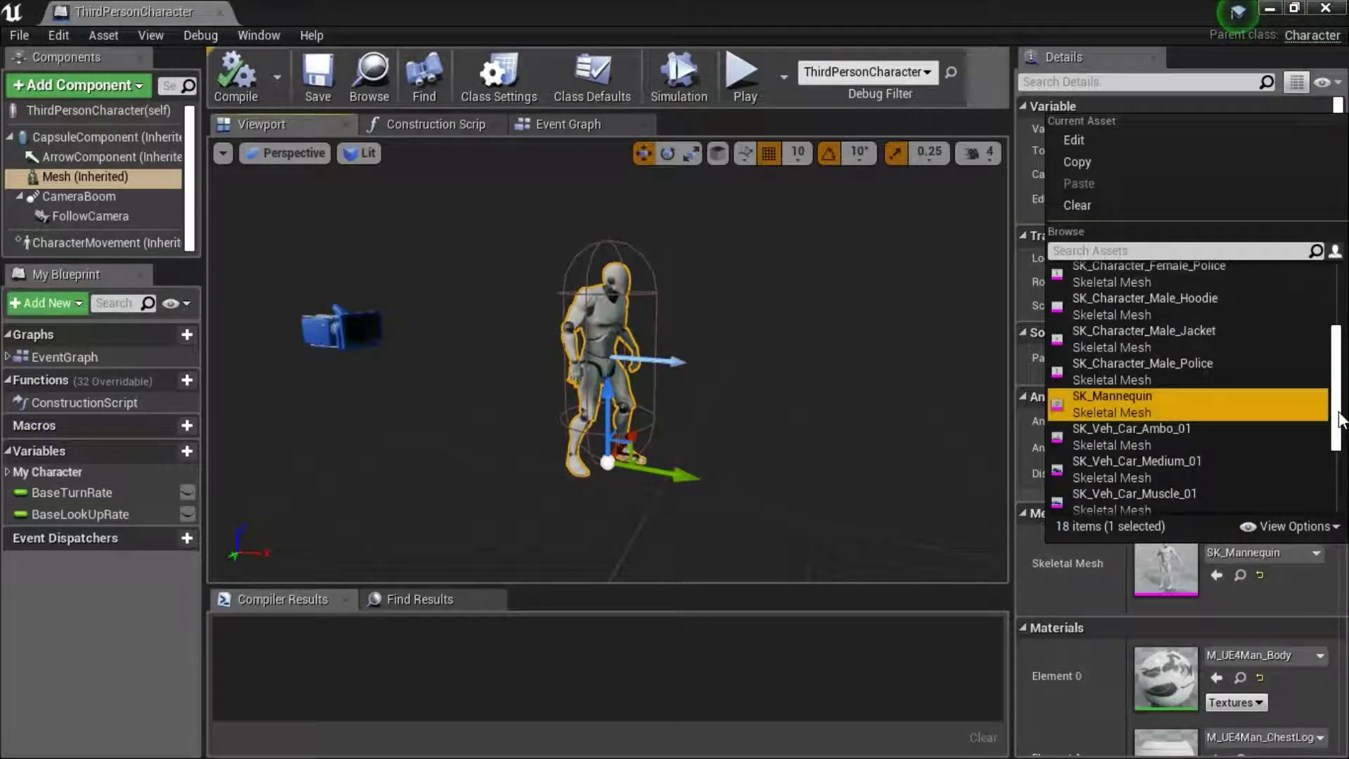
{"action": "scroll", "coordinate": [1344, 349], "scroll_direction": "up", "scroll_amount": 3}
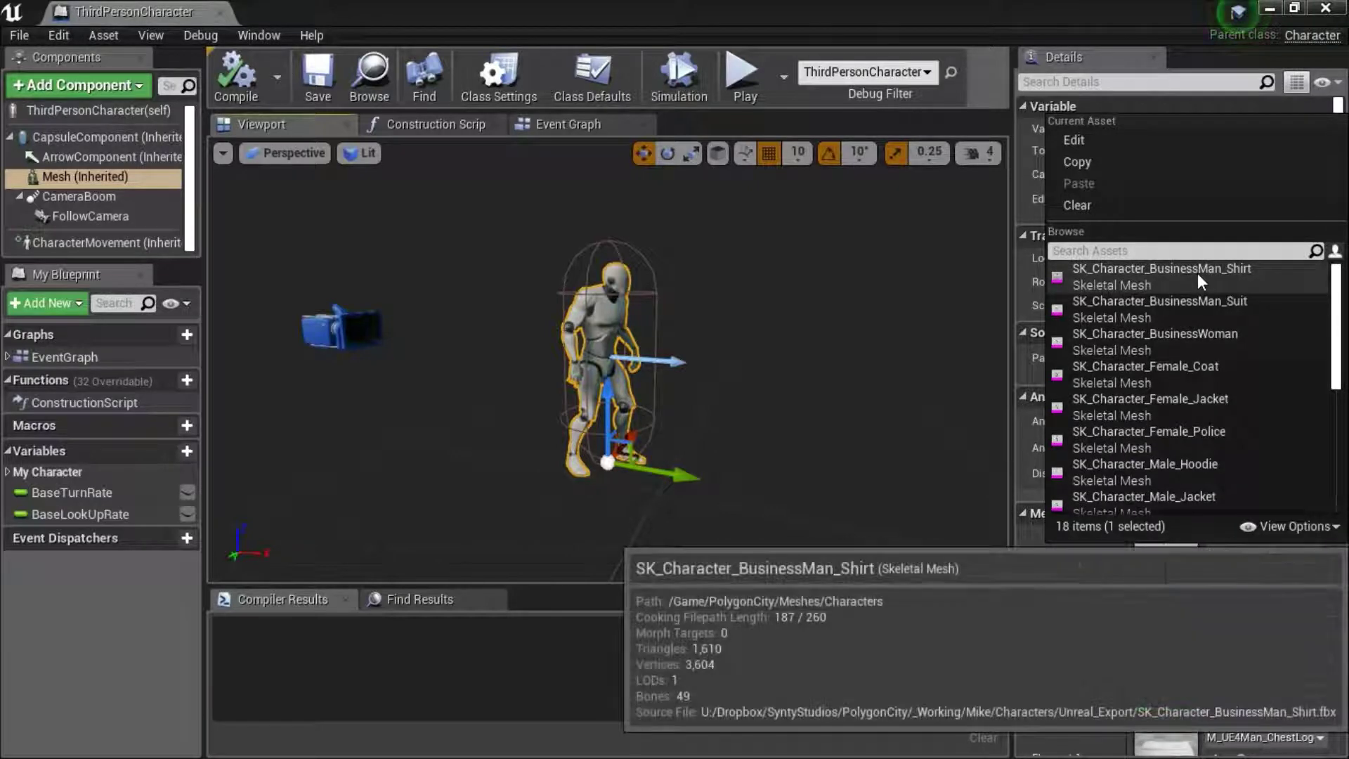
{"action": "left_click", "coordinate": [1198, 273]}
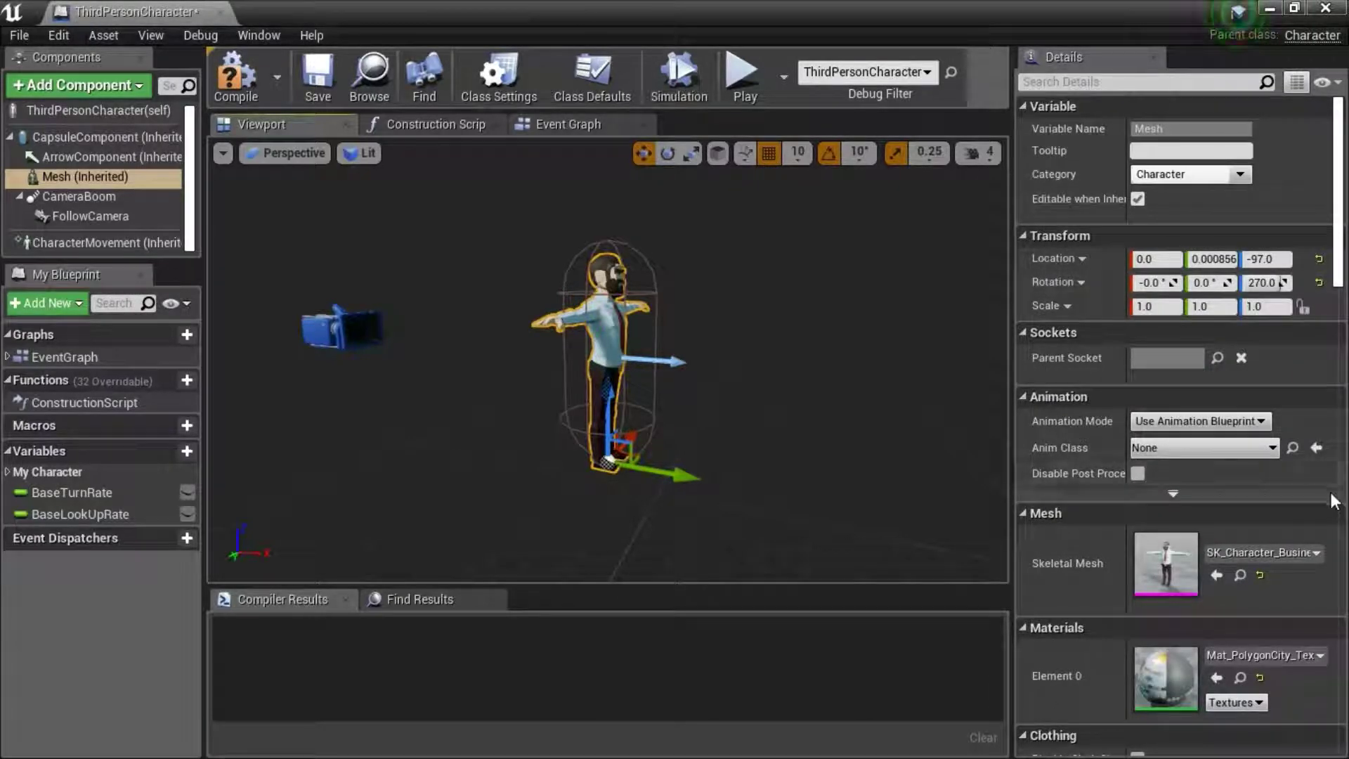
Step: Assign ThirdPerson_AnimBPx as the Anim Class, then compile, save and close the ThirdPersonCharacter blueprint
{"action": "left_click", "coordinate": [1274, 447]}
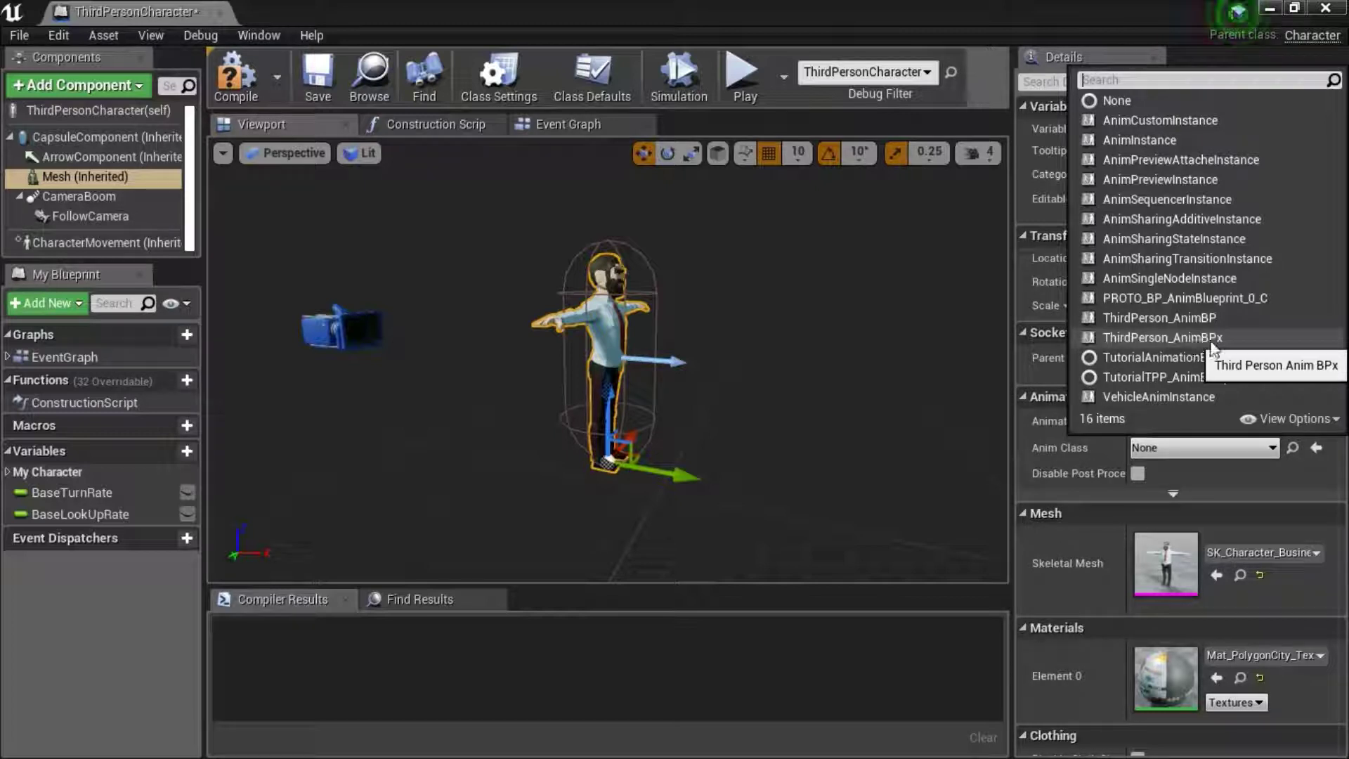
{"action": "left_click", "coordinate": [1208, 338]}
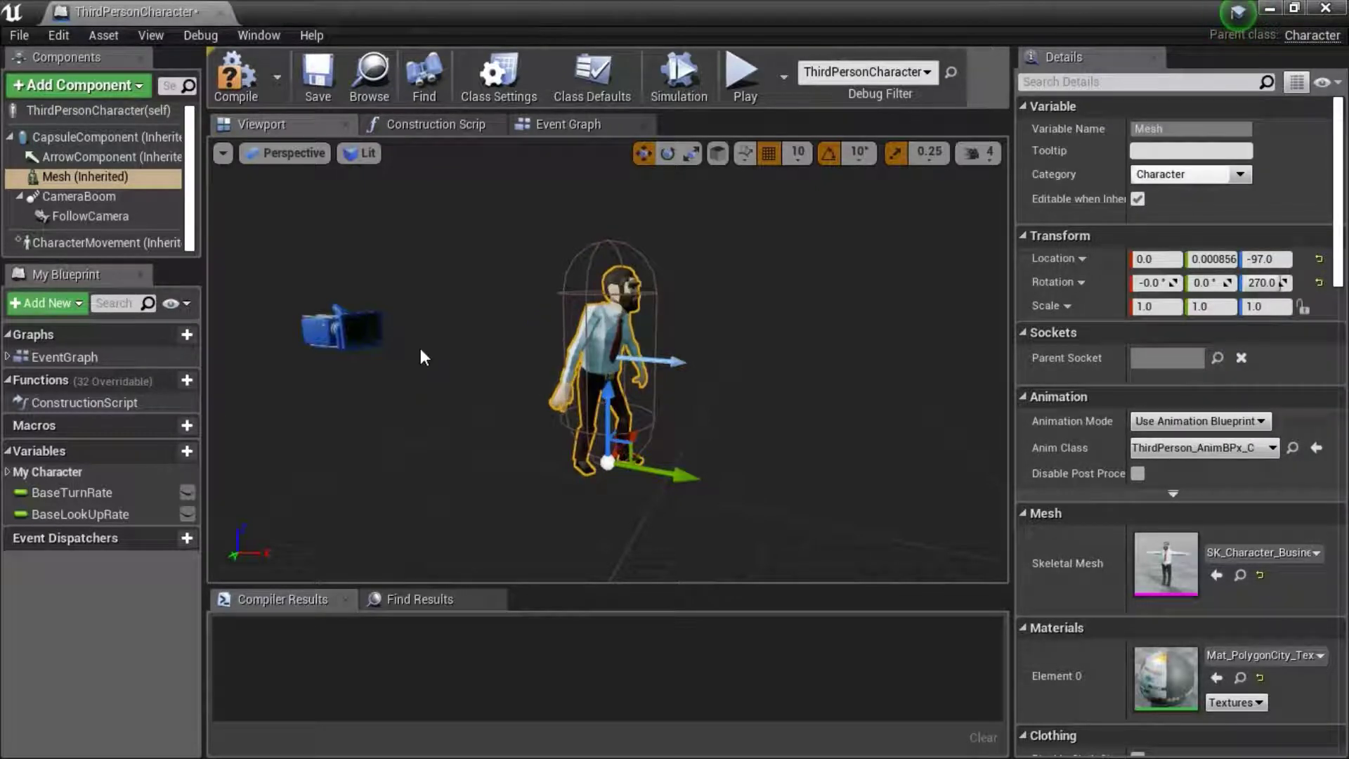
{"action": "left_click", "coordinate": [251, 97]}
{"action": "left_click", "coordinate": [313, 90]}
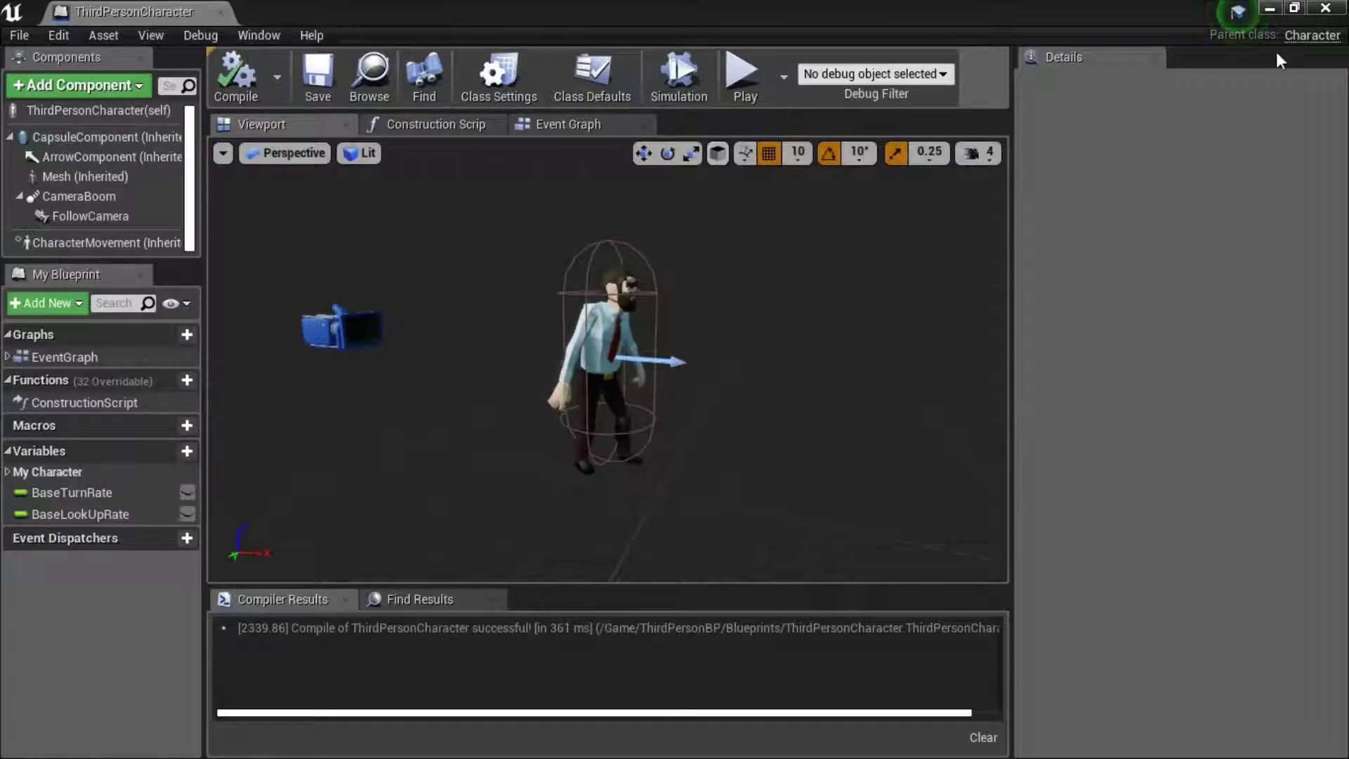
{"action": "left_click", "coordinate": [1327, 10]}
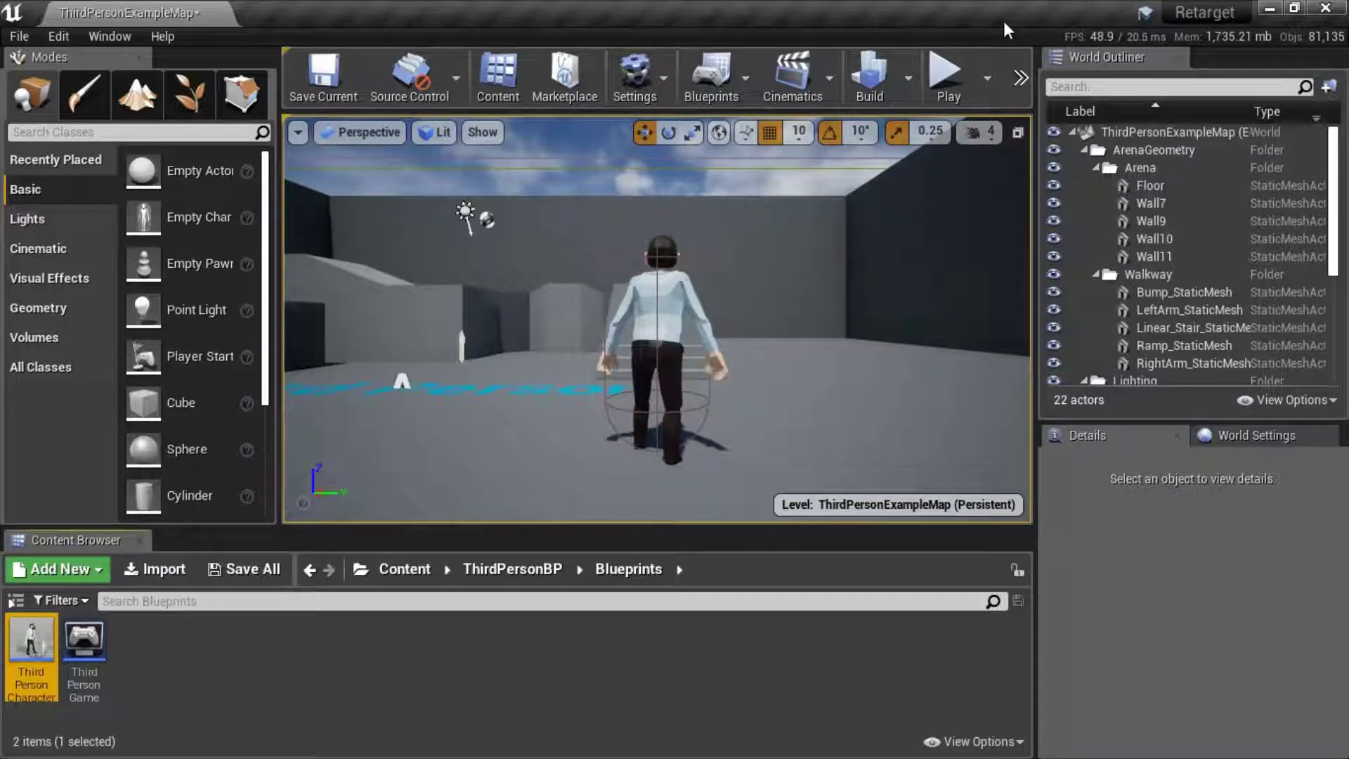
{"action": "left_click", "coordinate": [964, 70]}
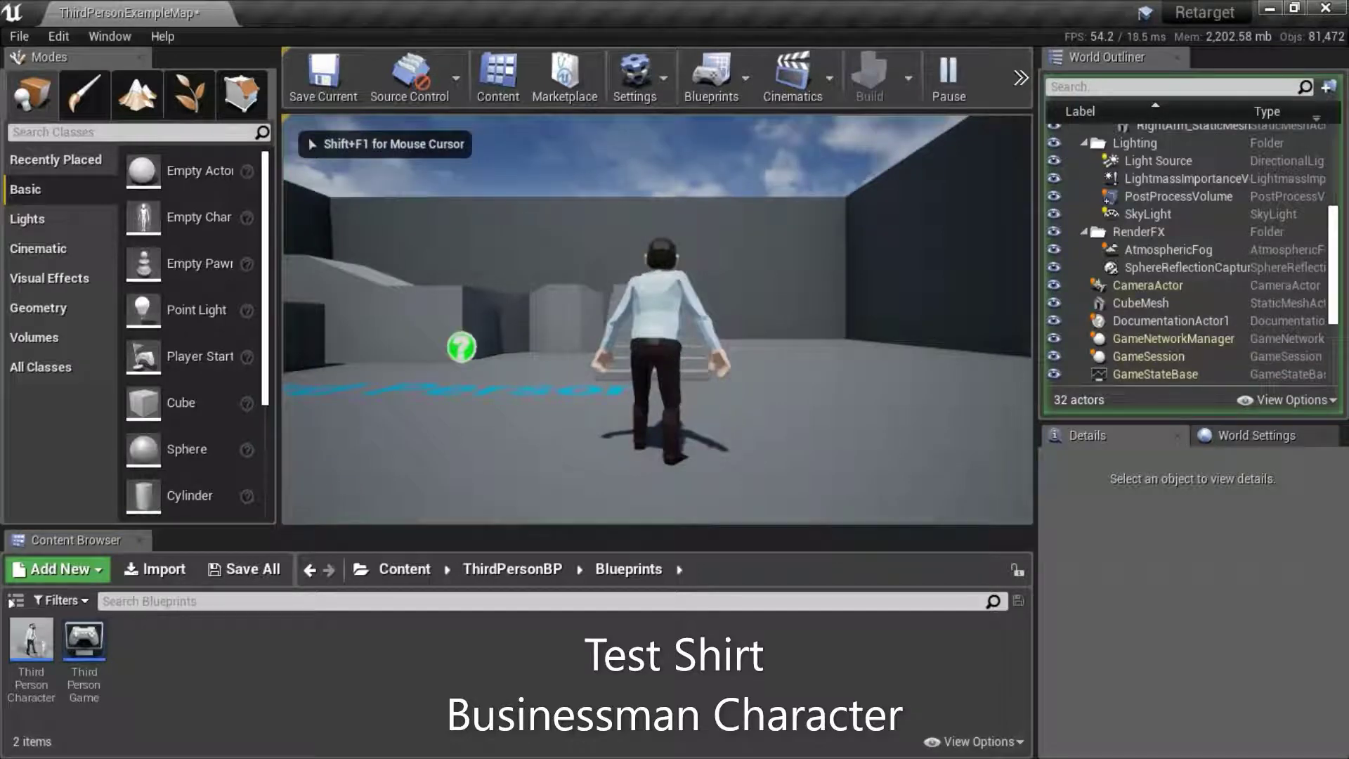
{"action": "key", "text": "w"}
{"action": "key", "text": "w"}
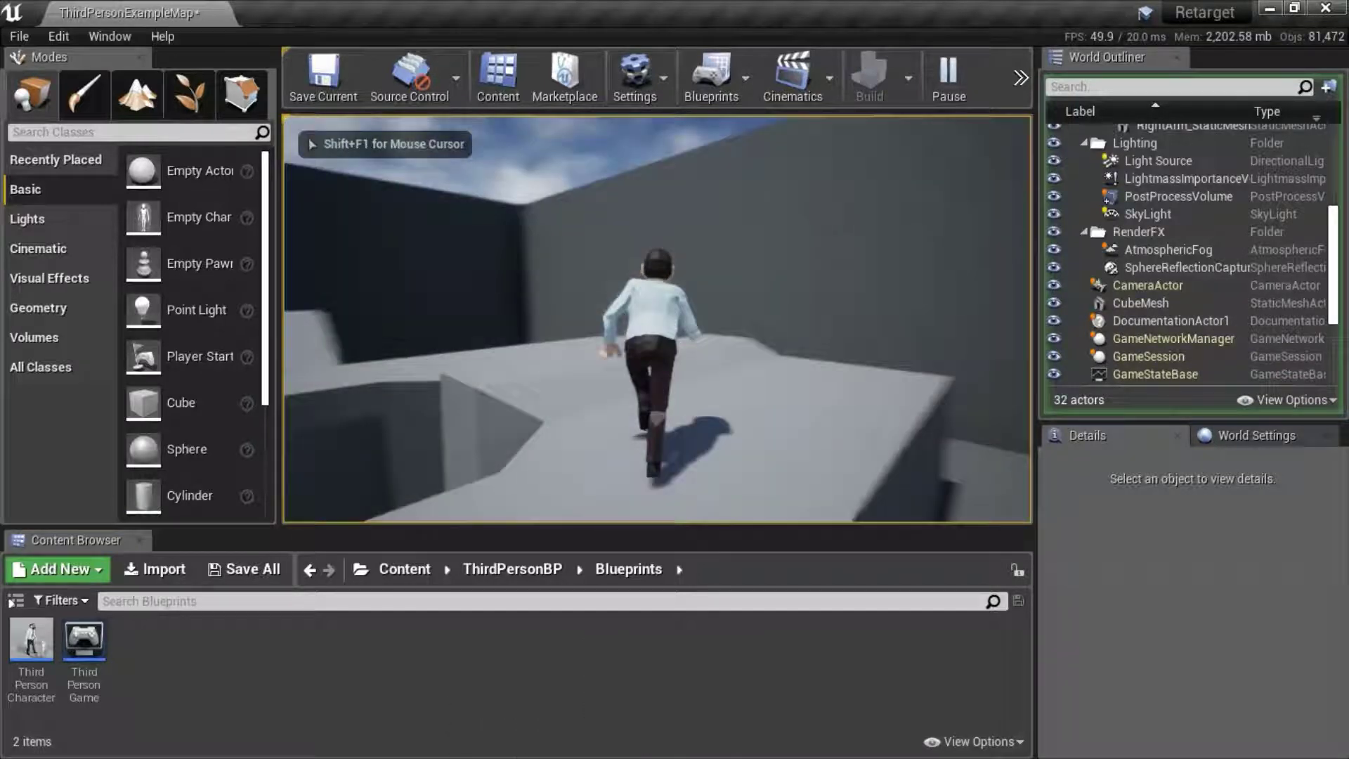
{"action": "key", "text": "w"}
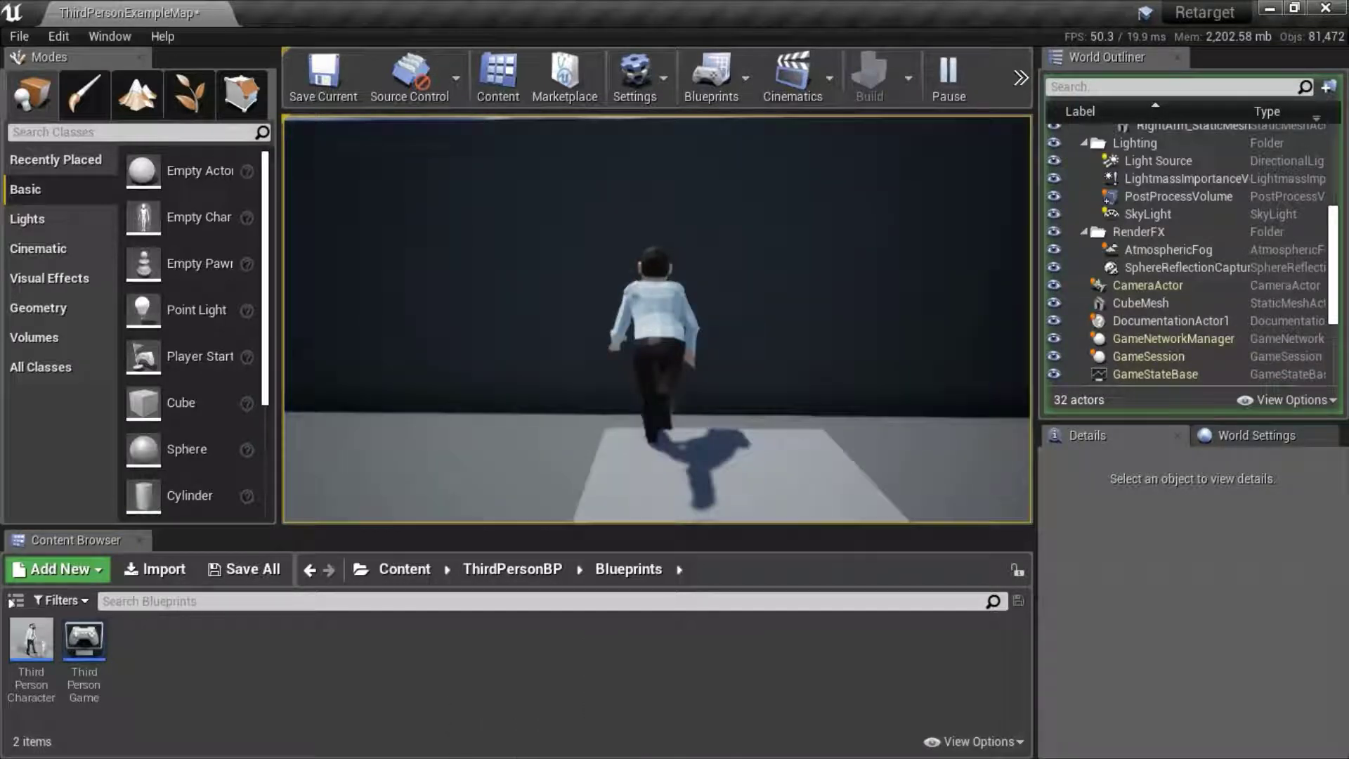
{"action": "key", "text": "w"}
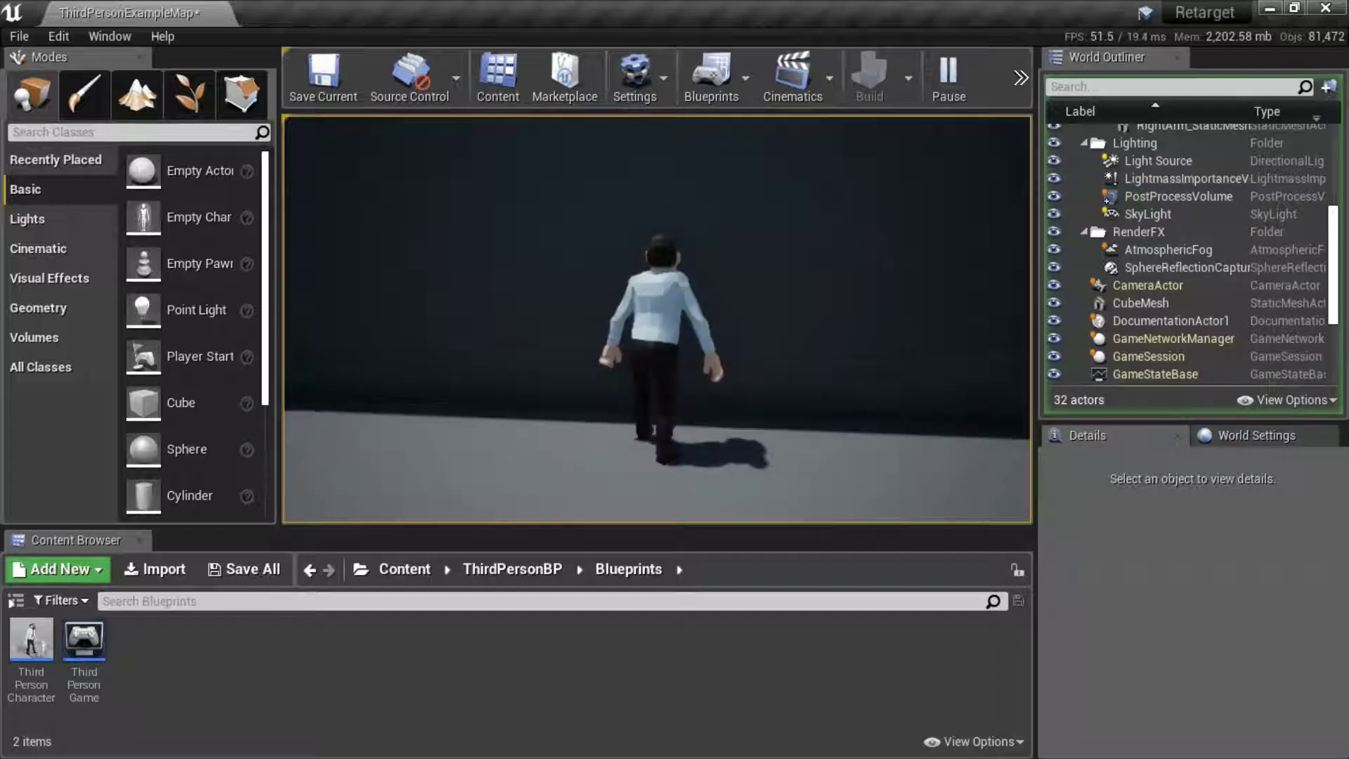
{"action": "key", "text": "s"}
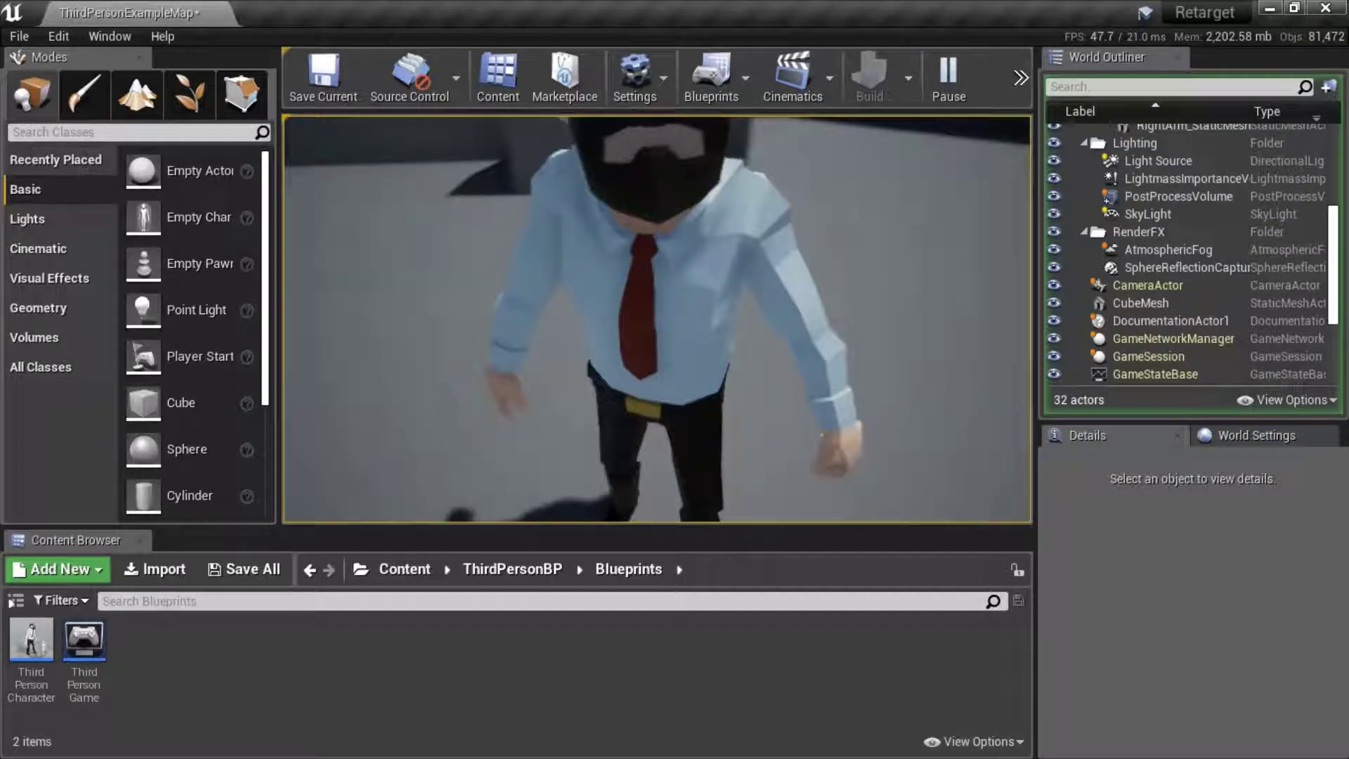
{"action": "key", "text": "s"}
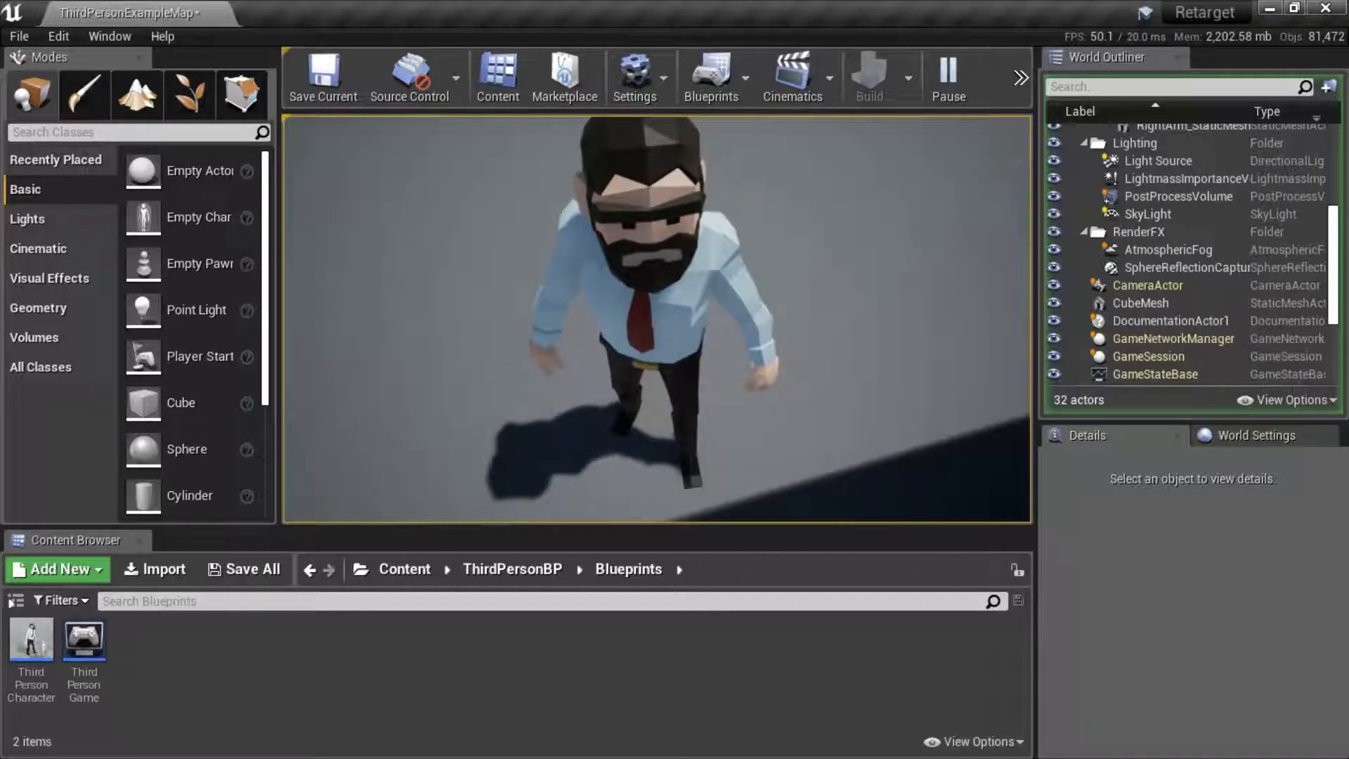
{"action": "key", "text": "Escape"}
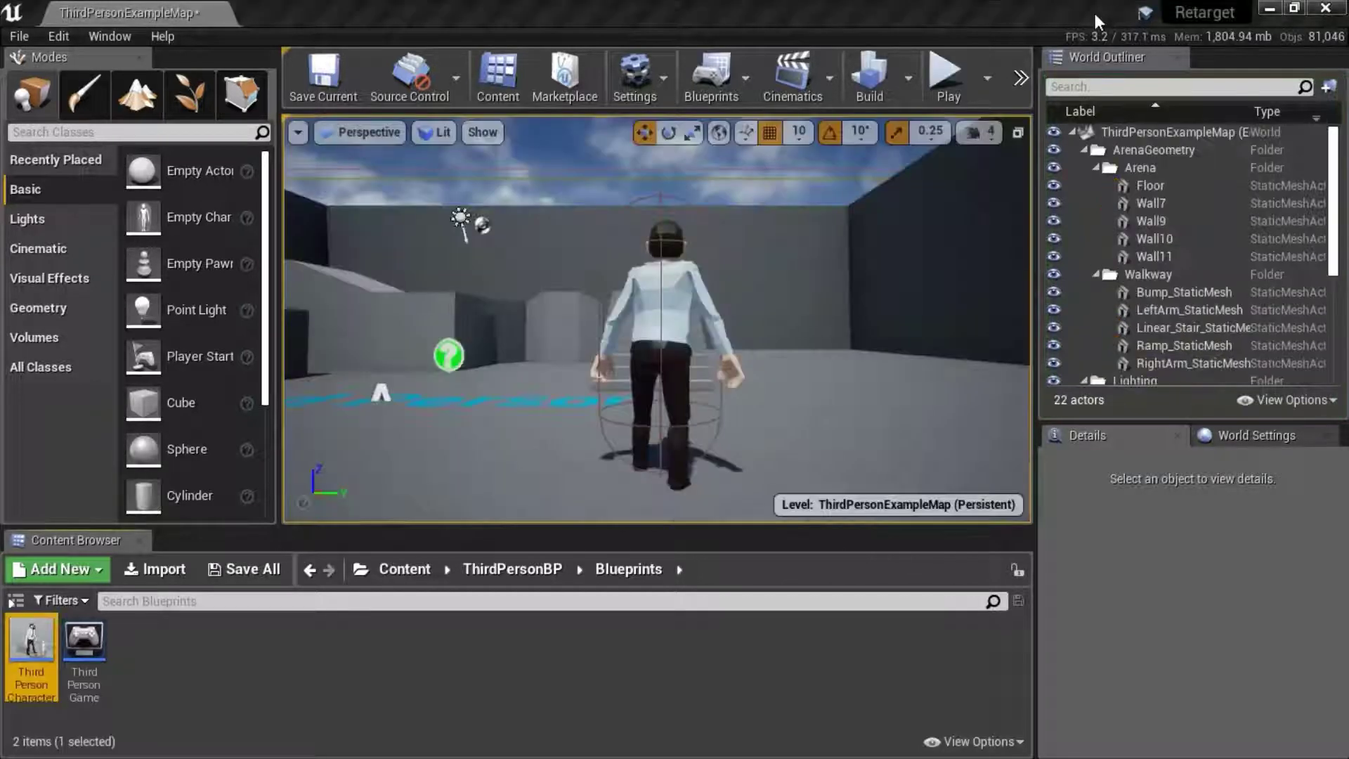
Step: Open the ThirdPersonCharacter blueprint and switch its Mesh to SK_Character_BusinessWoman
{"action": "right_click", "coordinate": [45, 632]}
{"action": "left_click", "coordinate": [163, 236]}
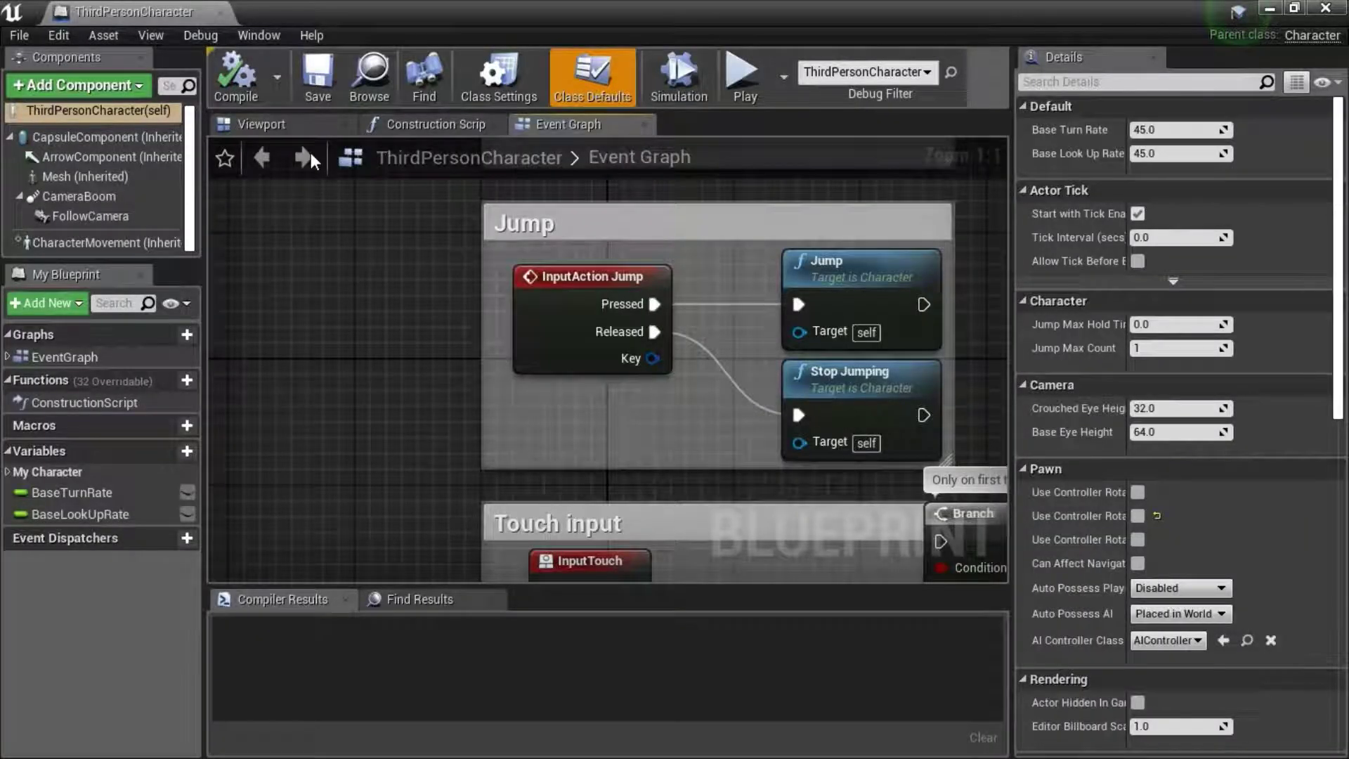
{"action": "left_click", "coordinate": [288, 126]}
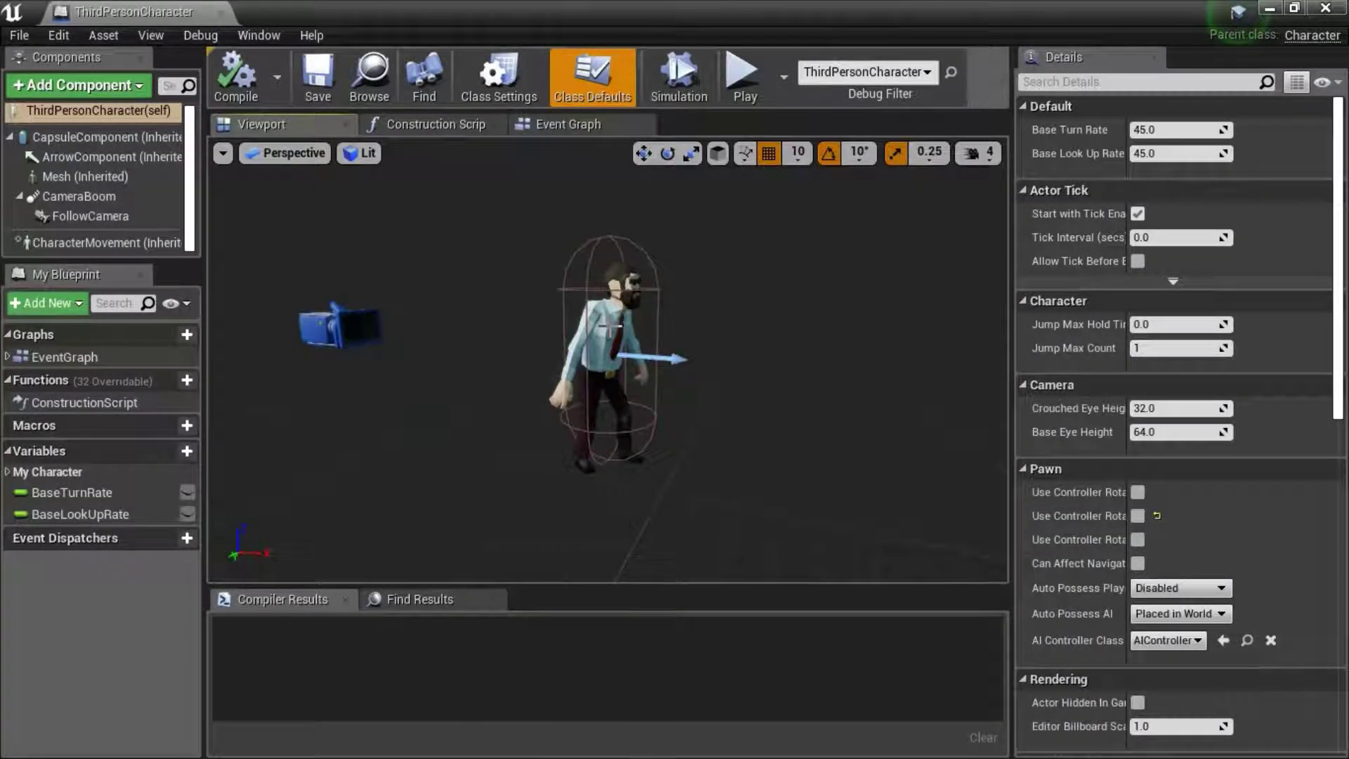
{"action": "left_click", "coordinate": [611, 372]}
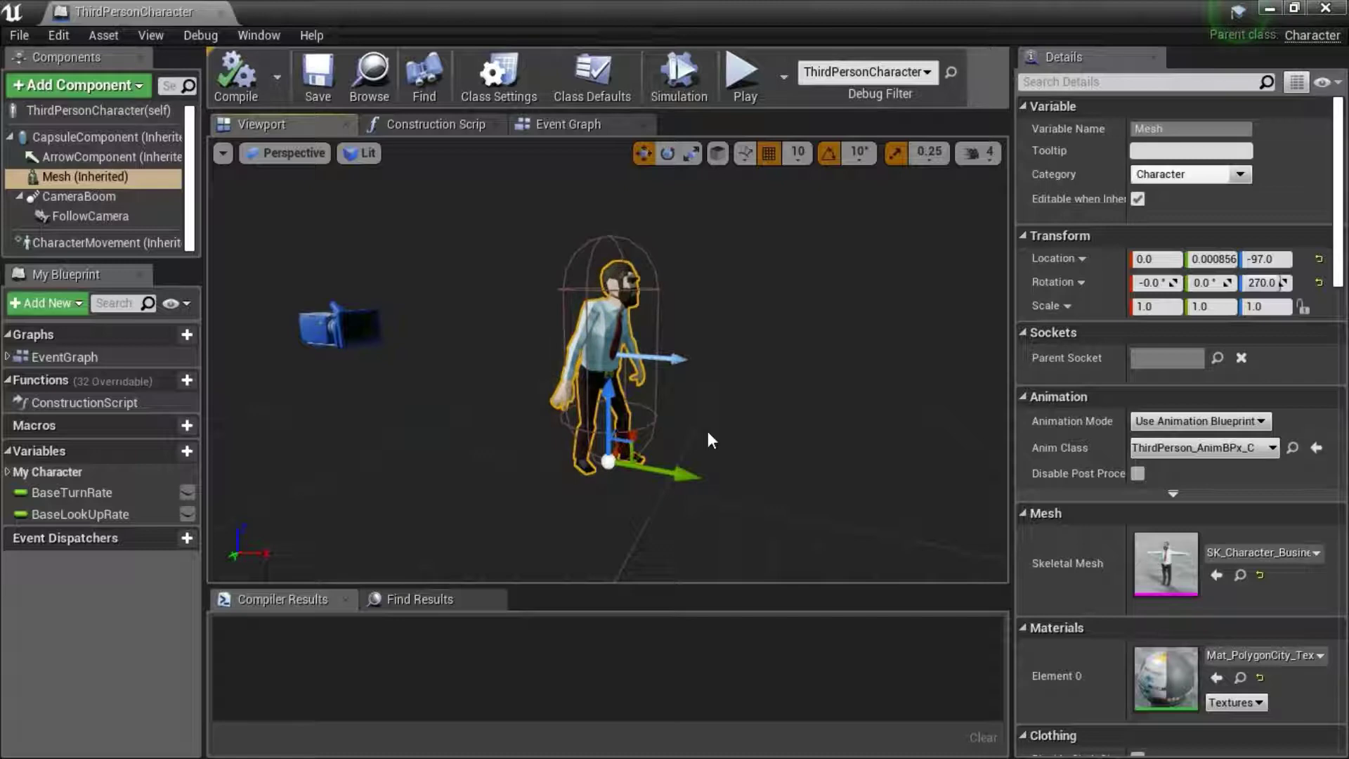
{"action": "left_click", "coordinate": [1317, 552]}
{"action": "left_click", "coordinate": [1232, 337]}
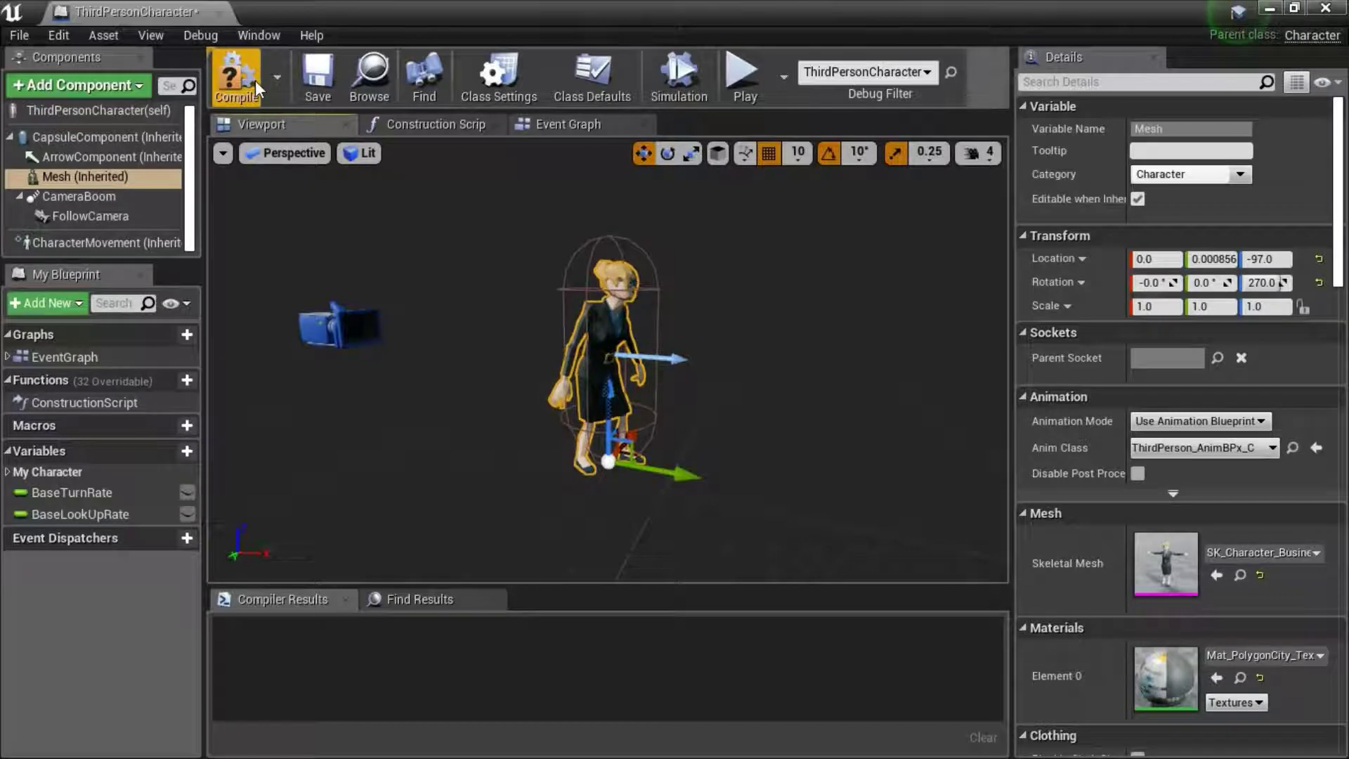
Step: Compile, save and close the ThirdPersonCharacter blueprint
{"action": "left_click", "coordinate": [237, 77]}
{"action": "left_click", "coordinate": [318, 77]}
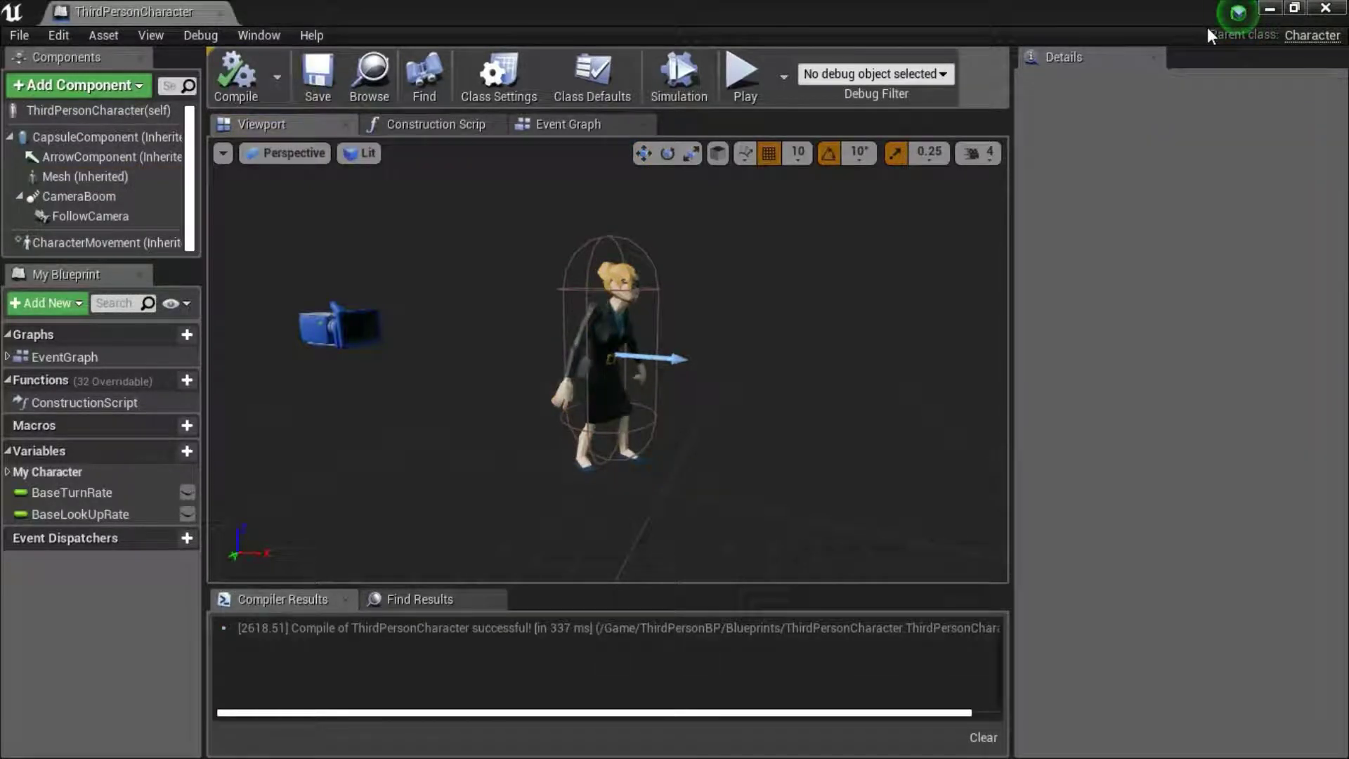
{"action": "left_click", "coordinate": [1326, 8]}
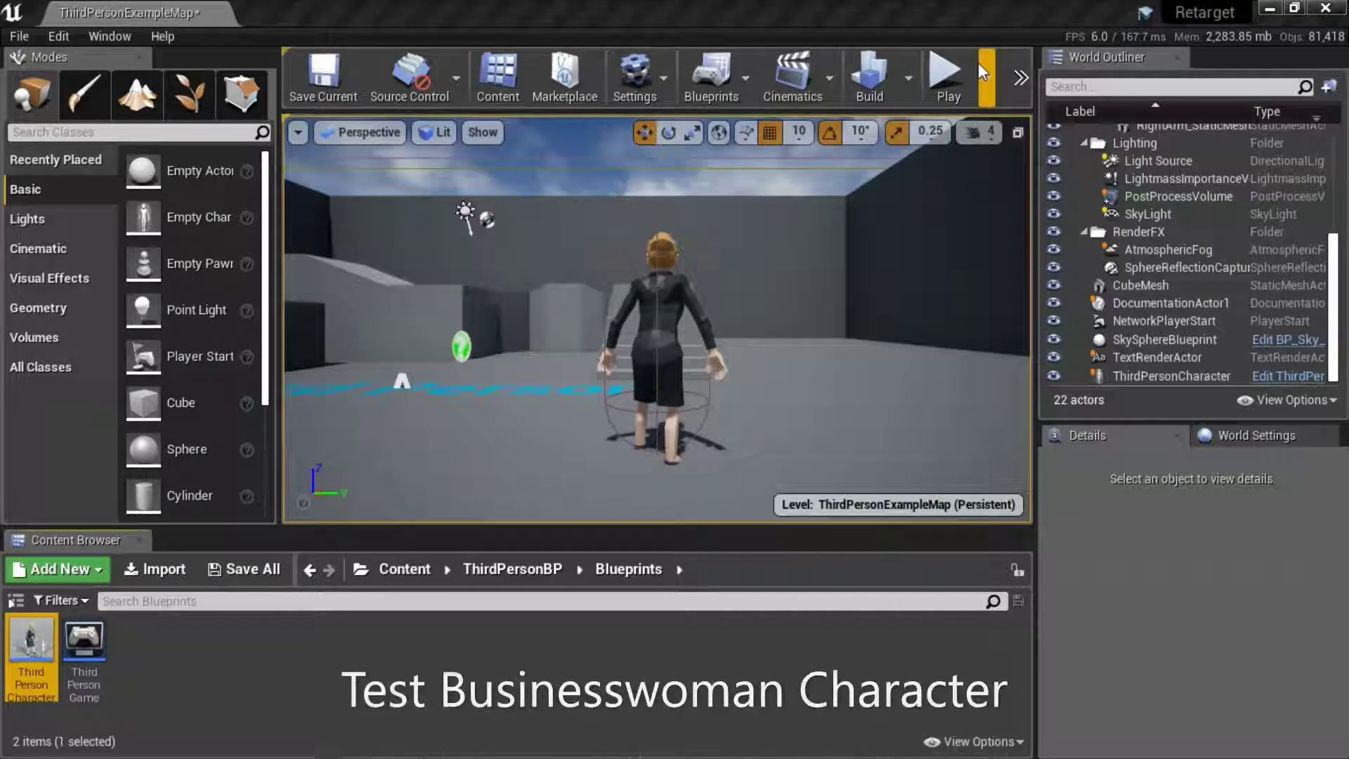
Step: Play the level, run the businesswoman up the stairs, jump near the wall, then turn back
{"action": "left_click", "coordinate": [947, 73]}
{"action": "key", "text": "w"}
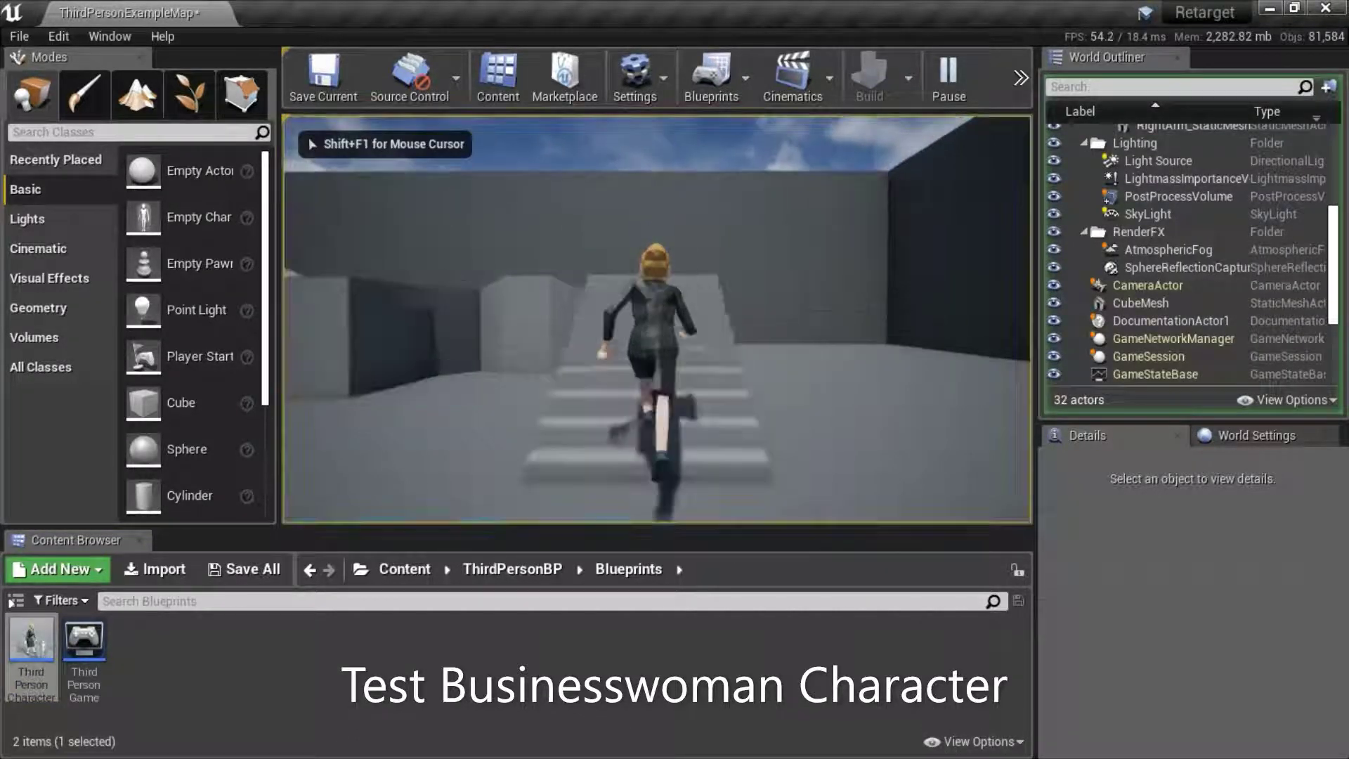
{"action": "key", "text": "w"}
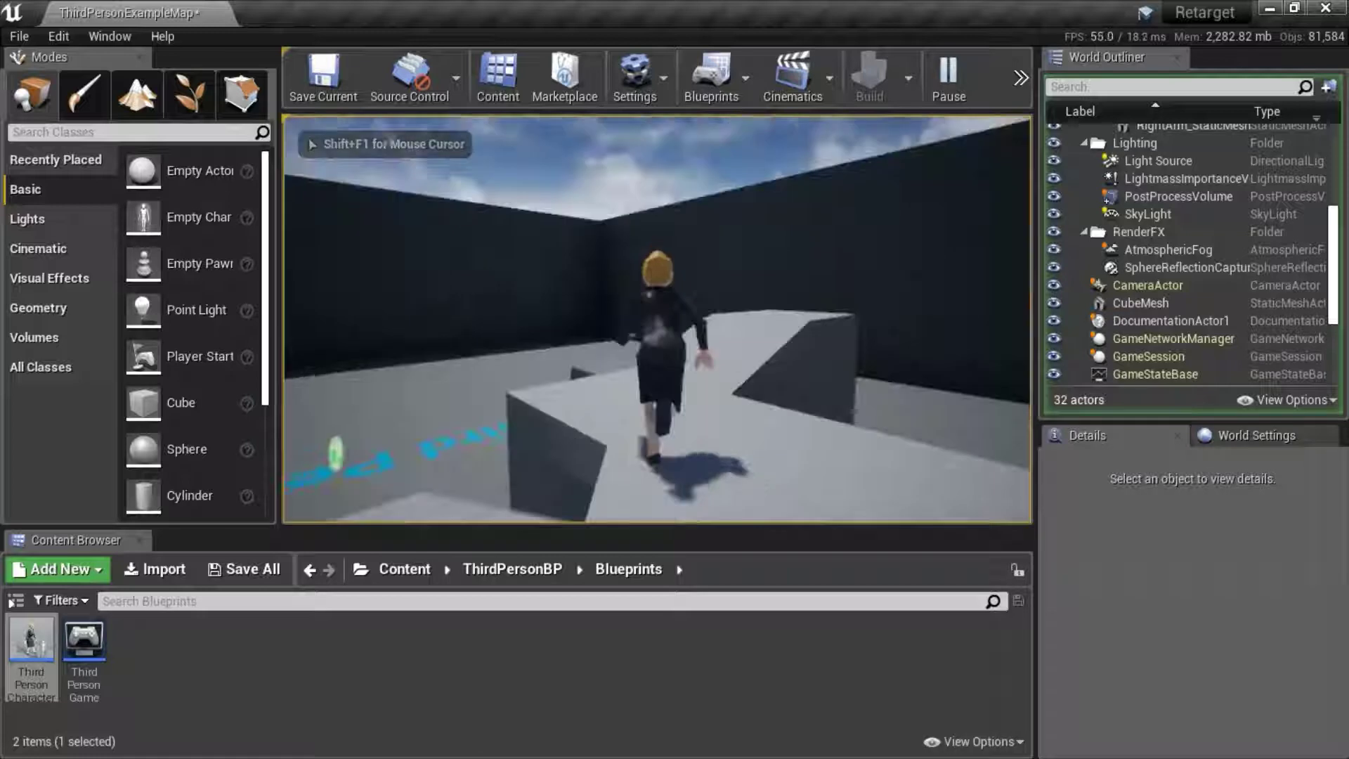
{"action": "key", "text": "space"}
{"action": "key", "text": "s"}
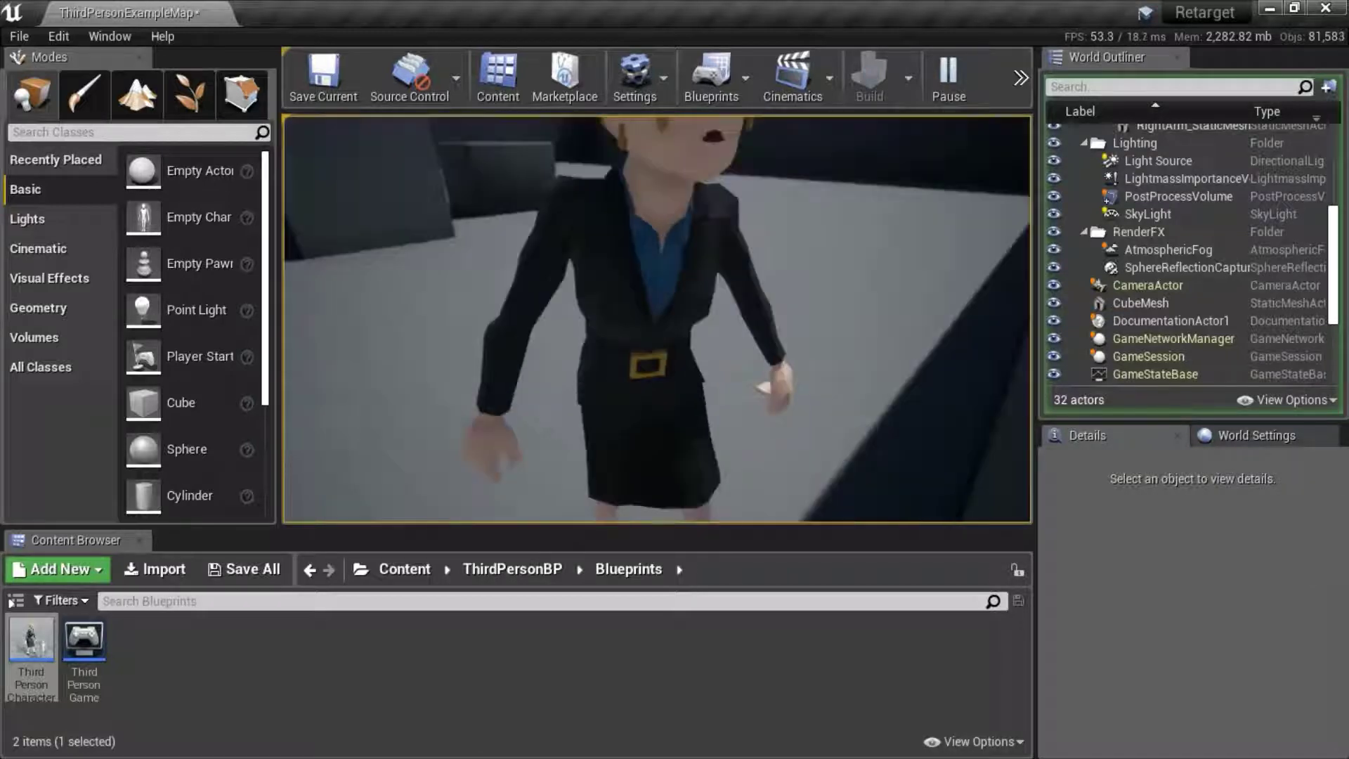